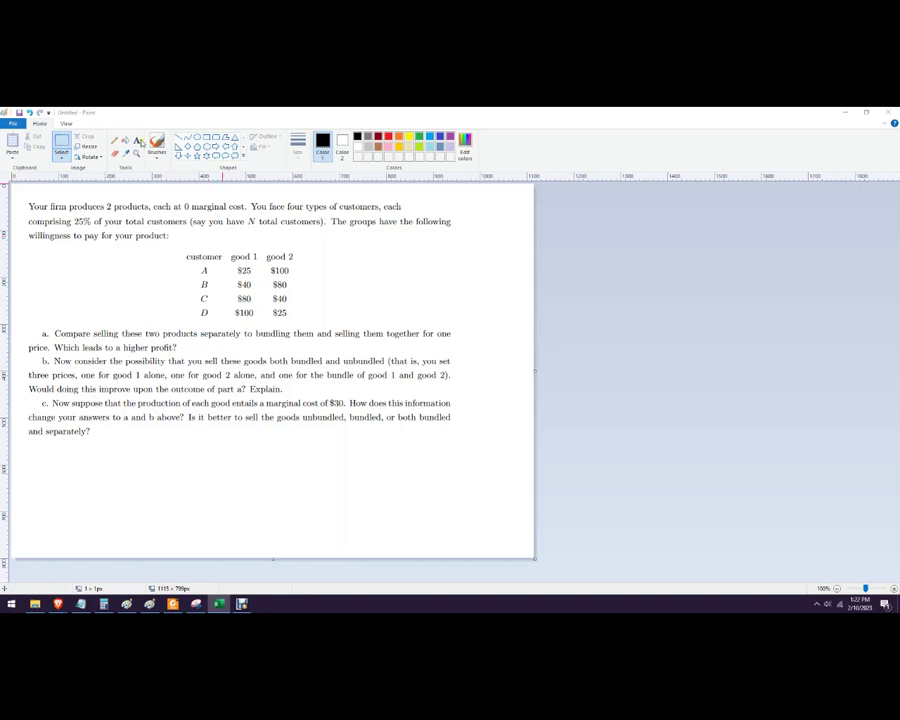
- Add a text box right of the table reading P = 25 Q = 8 TR = 200, enlarged for more lines
click(139, 141)
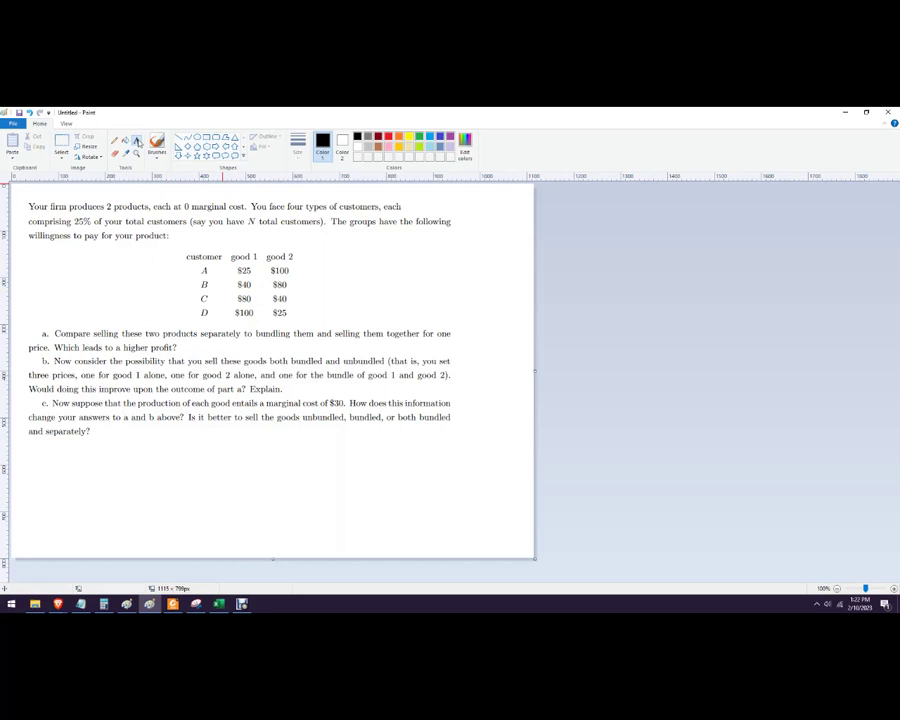
click(318, 231)
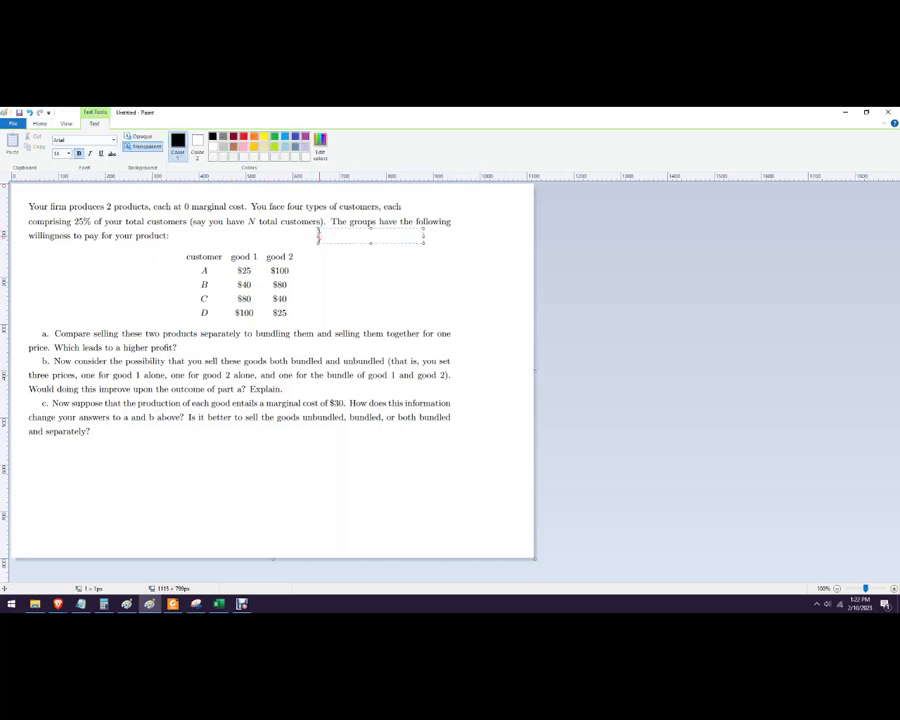
text(P = 25 Q = 8)
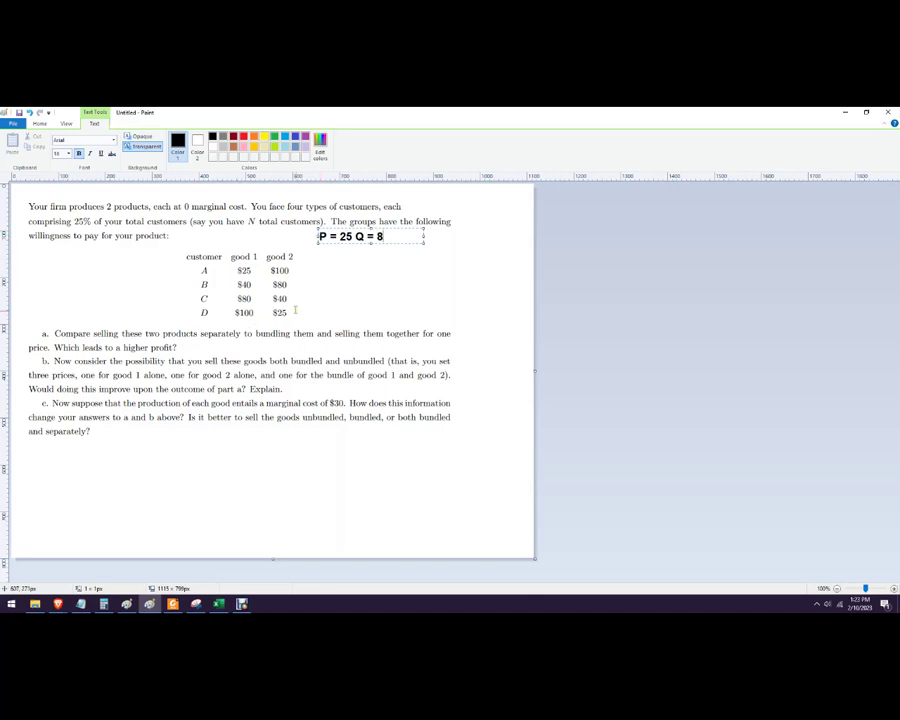
text(  TR)
click(424, 242)
drag(424, 242, 482, 320)
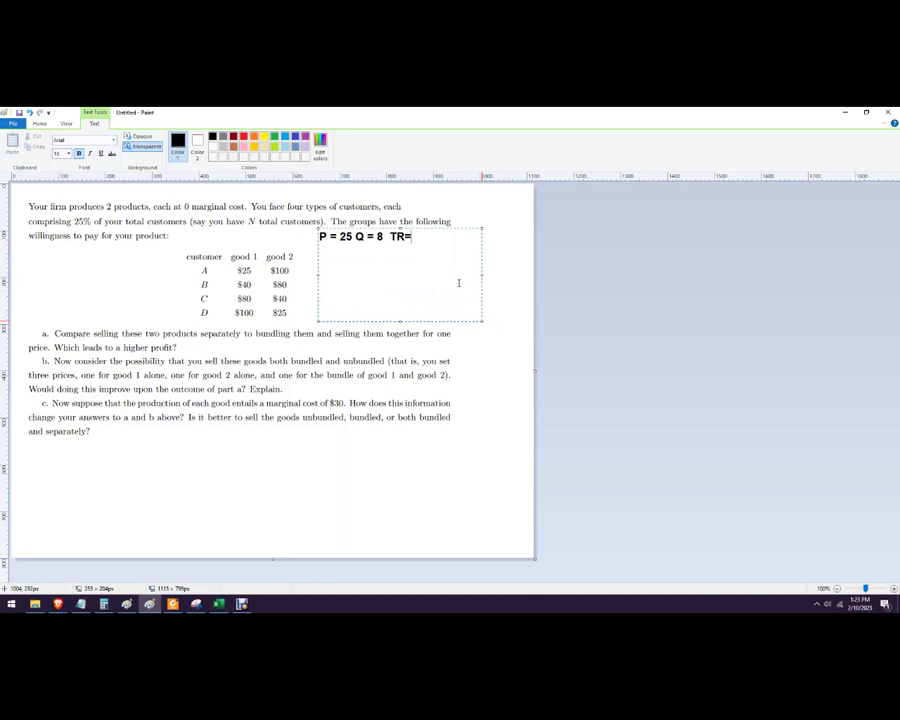
text(=200)
- Add revenue lines P=40 Q=6 TR=240, P=80 Q=4 TR=320 and P=100 Q=2 TR=200
key(Return)
text(P=40)
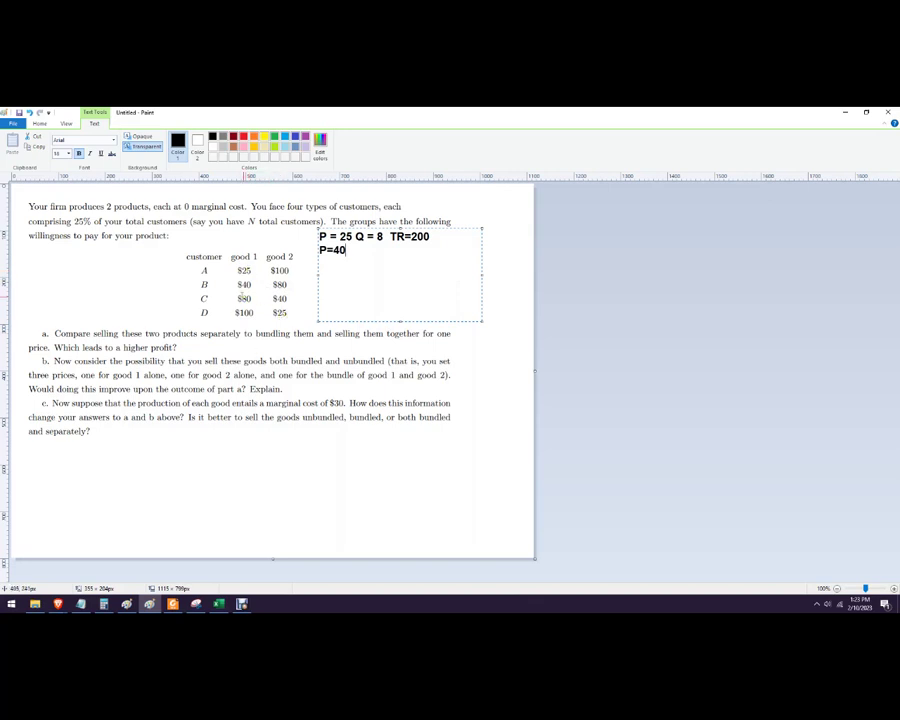
text(Q=6 TR = 240 )
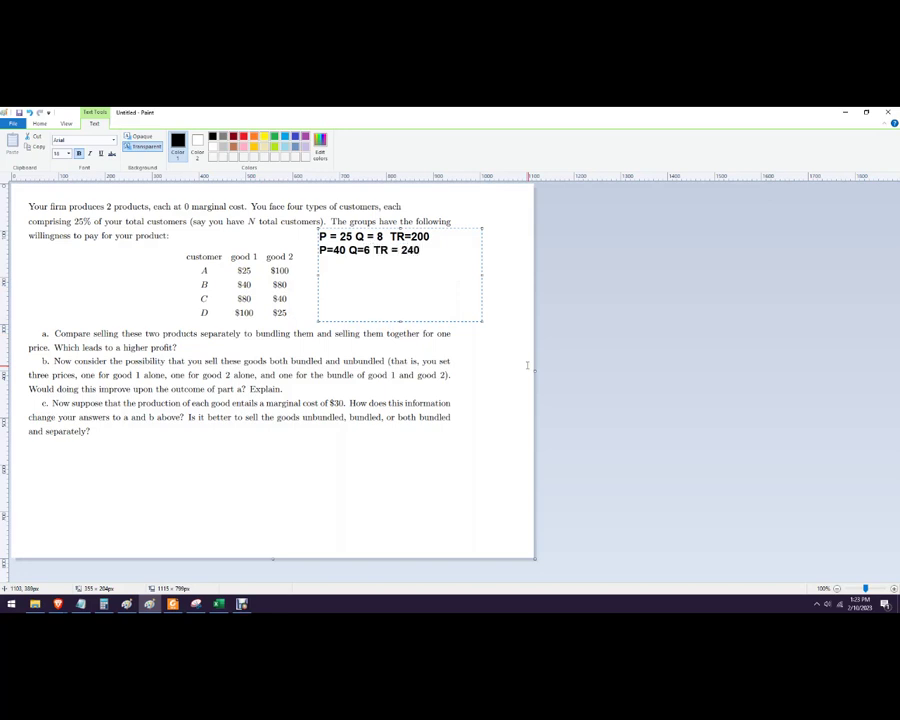
text(P = 80)
text(Q = )
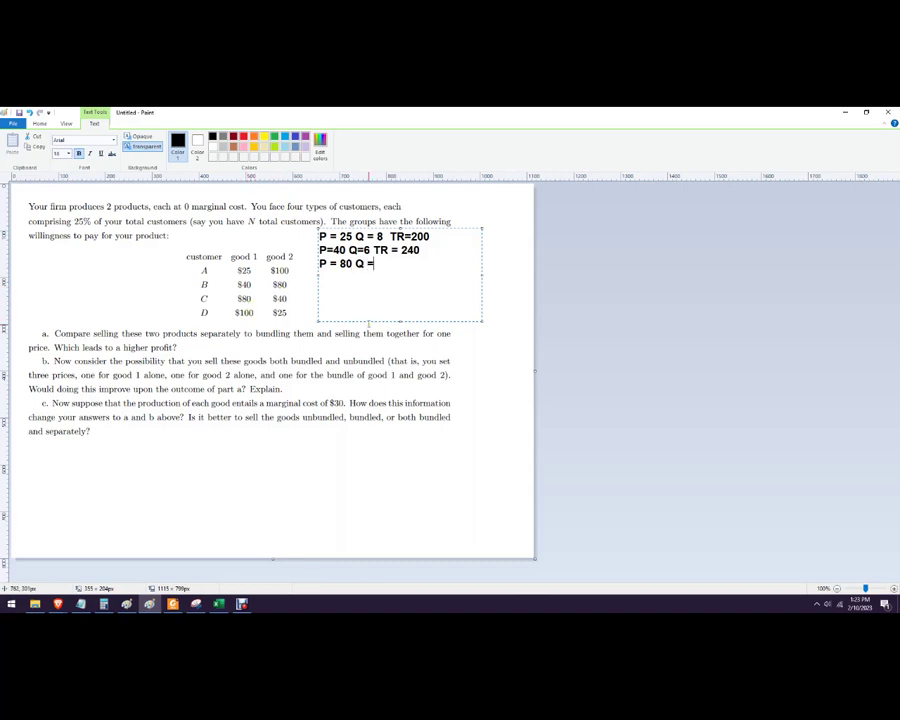
text(4 = 320)
key(Return)
text(P=100 Q=2)
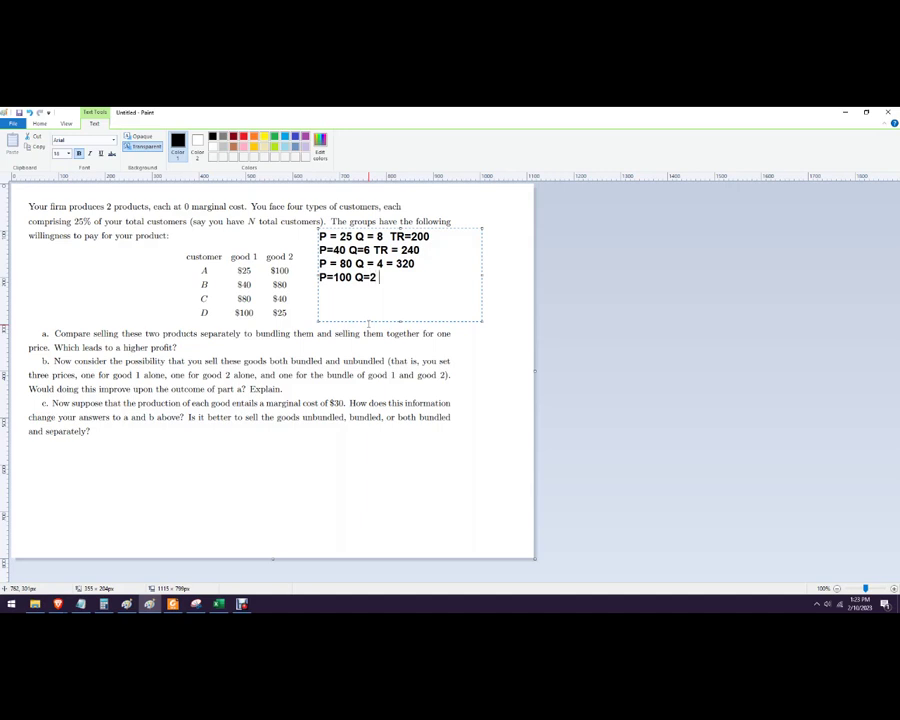
text( TR = 200)
- Commit the revenue notes, widen the canvas rightward, and jot a mark below customer D's row
click(521, 297)
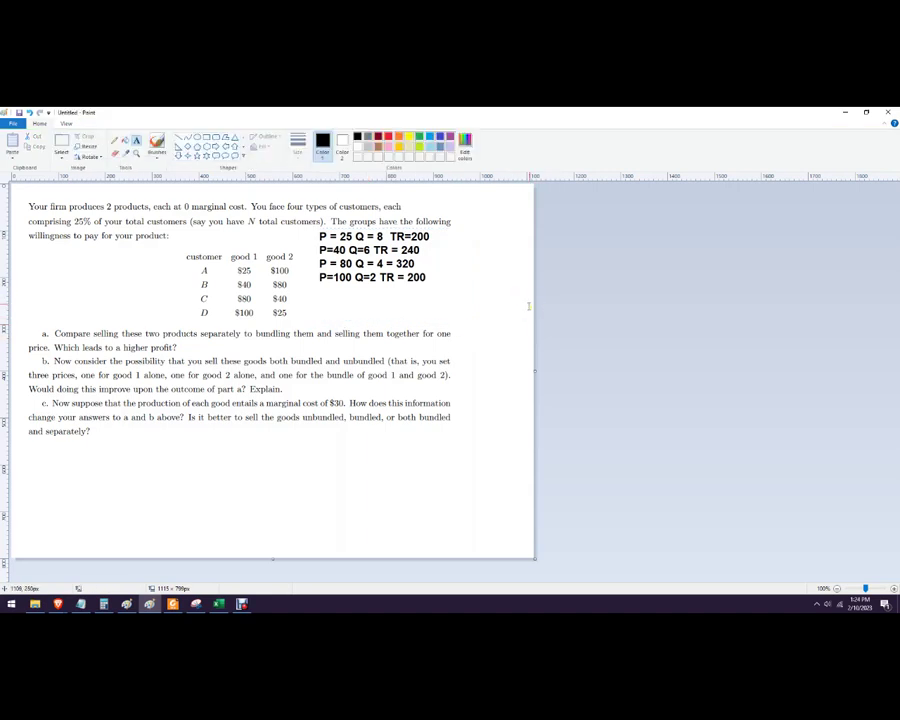
drag(534, 370, 660, 377)
click(157, 142)
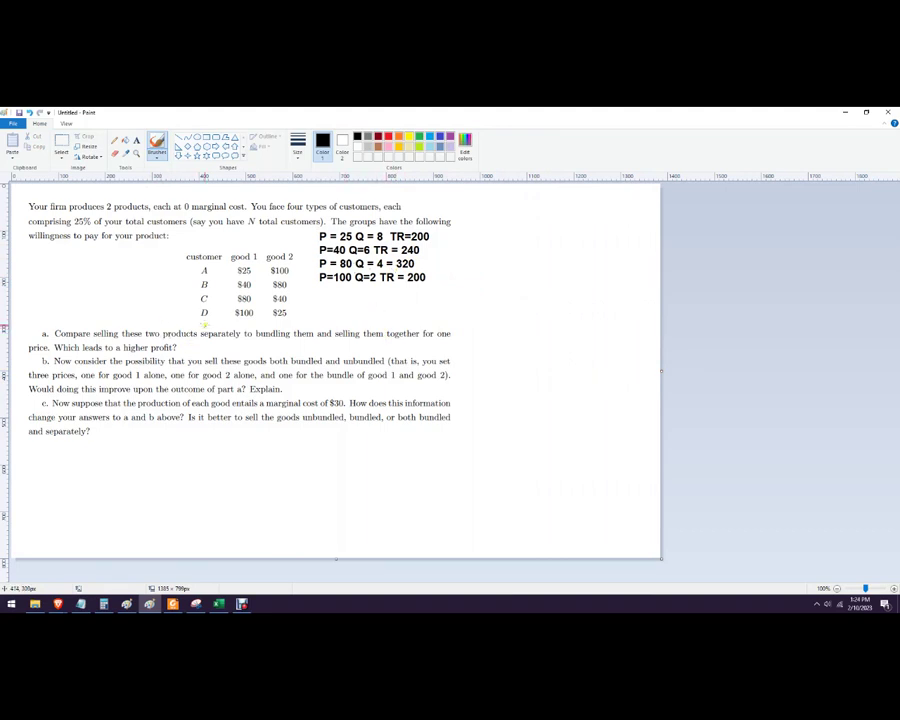
click(202, 328)
drag(202, 328, 209, 326)
- Draw two dividers and handwrite a Both column with bundle values 125, 120, 120, 125
drag(294, 242, 294, 325)
drag(313, 259, 312, 328)
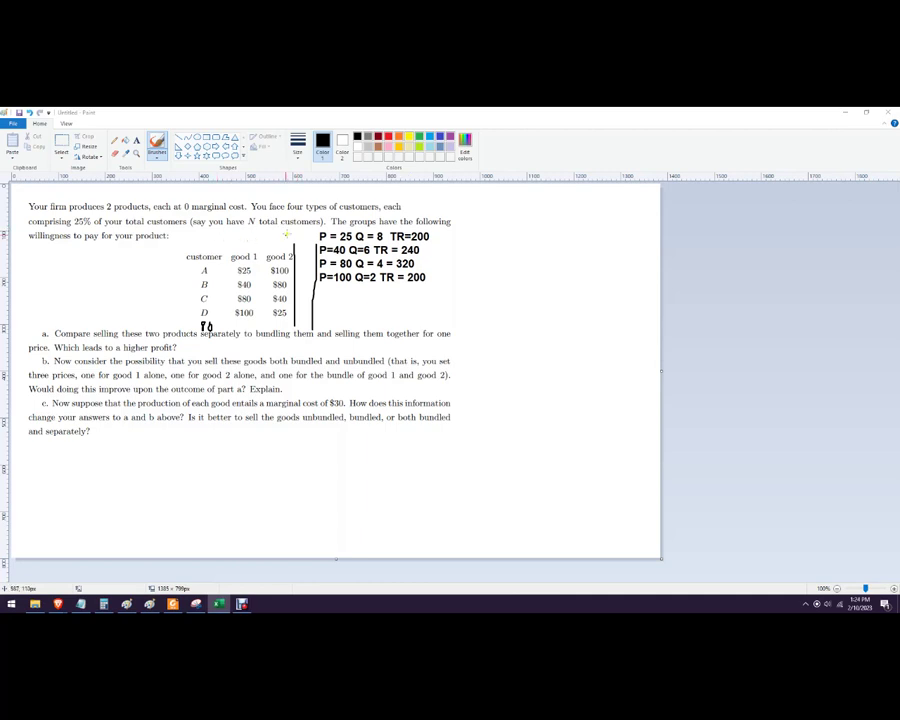
drag(289, 236, 318, 240)
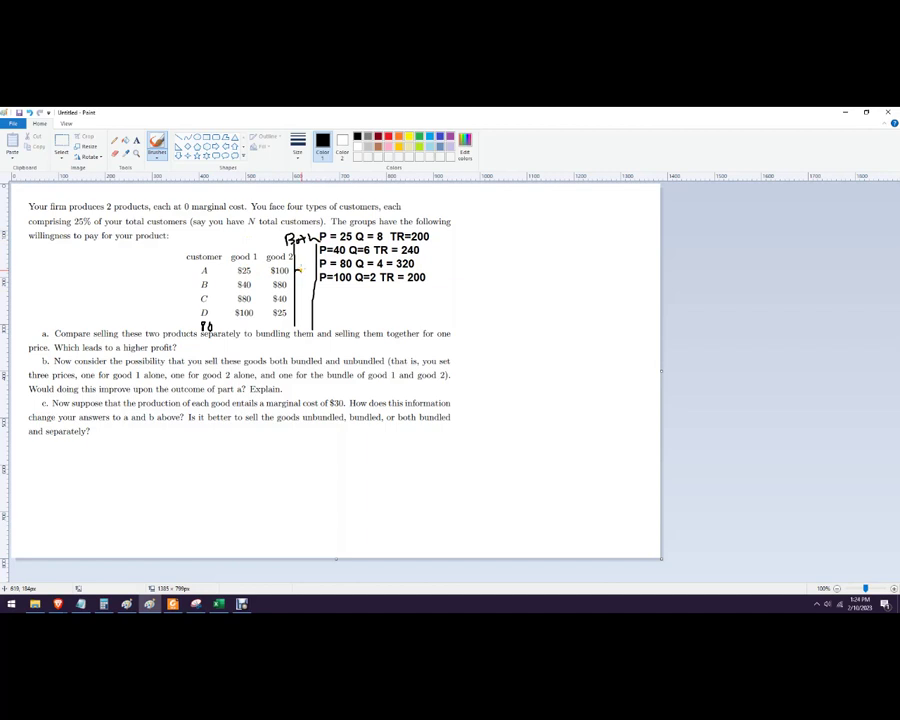
mouse_move(295, 268)
mouse_down()
mouse_move(300, 280)
mouse_move(311, 278)
mouse_up()
mouse_move(296, 274)
mouse_down()
mouse_move(314, 272)
mouse_move(297, 283)
mouse_move(310, 286)
mouse_move(298, 298)
mouse_move(312, 298)
mouse_move(300, 310)
mouse_move(310, 318)
mouse_up()
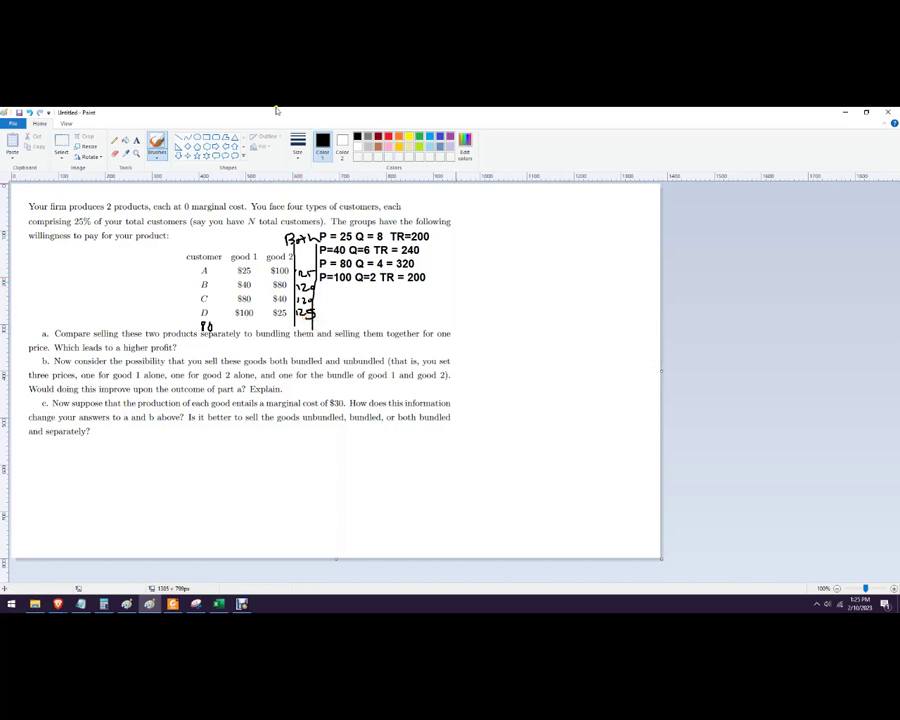
- Add a top-right text box with P = 120 Q = 4 TR = 480 and P=120 Q=2 TR = 240
click(136, 141)
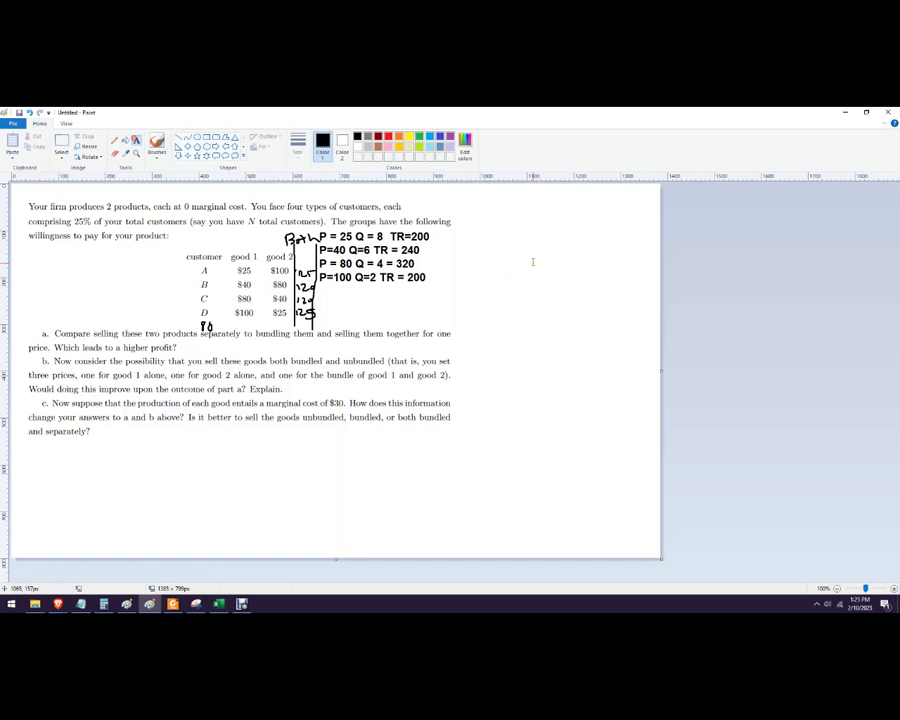
click(467, 228)
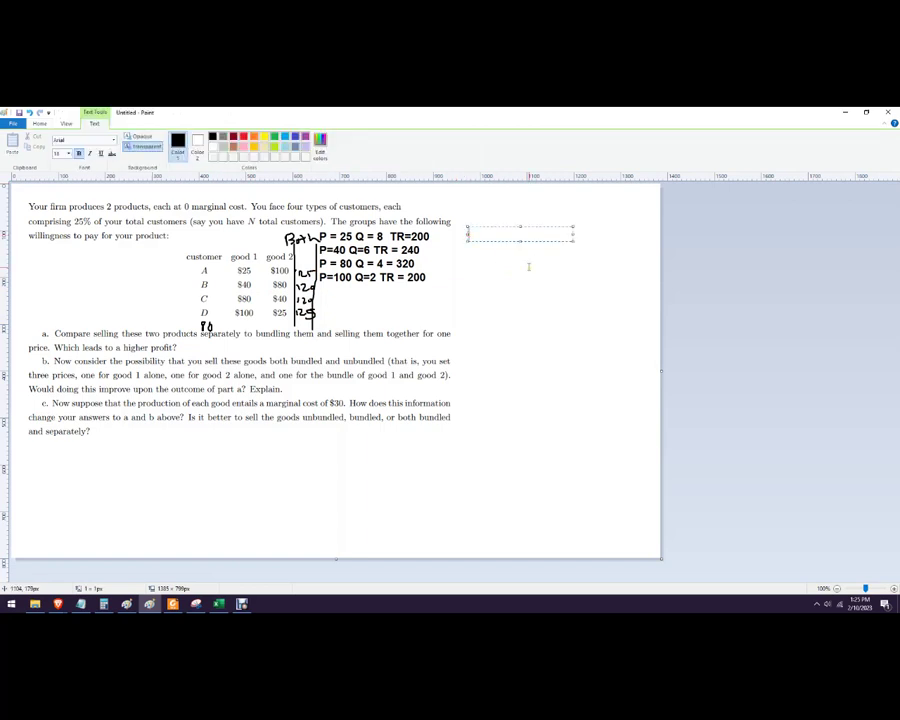
text(P = 120 =)
key(BackSpace)
text(Q = 4 TR)
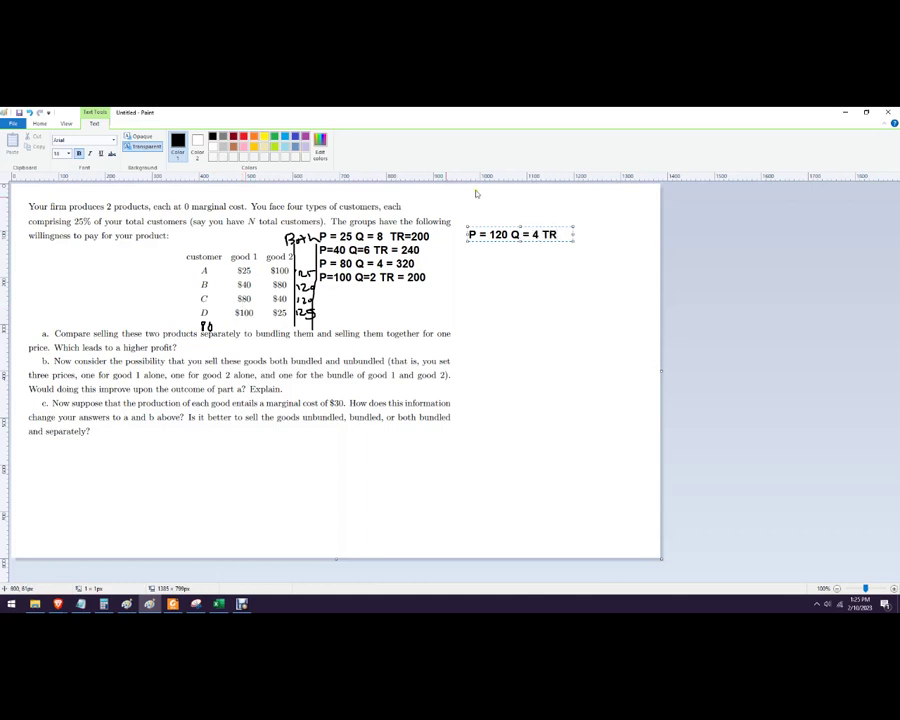
drag(610, 240, 626, 295)
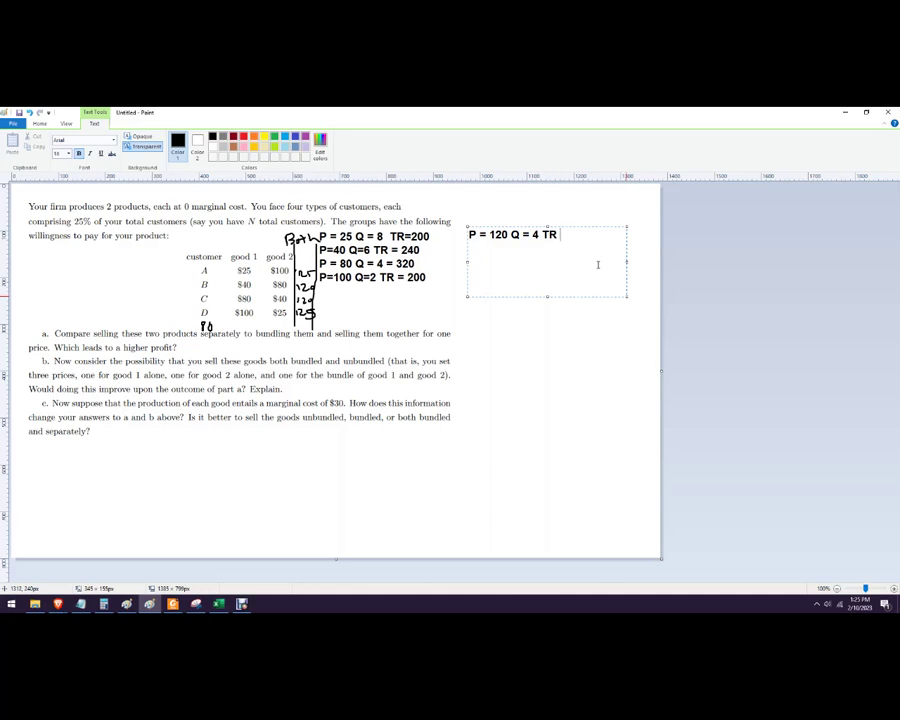
text(=480)
key(Return)
text(P)
text(=120 Q=2)
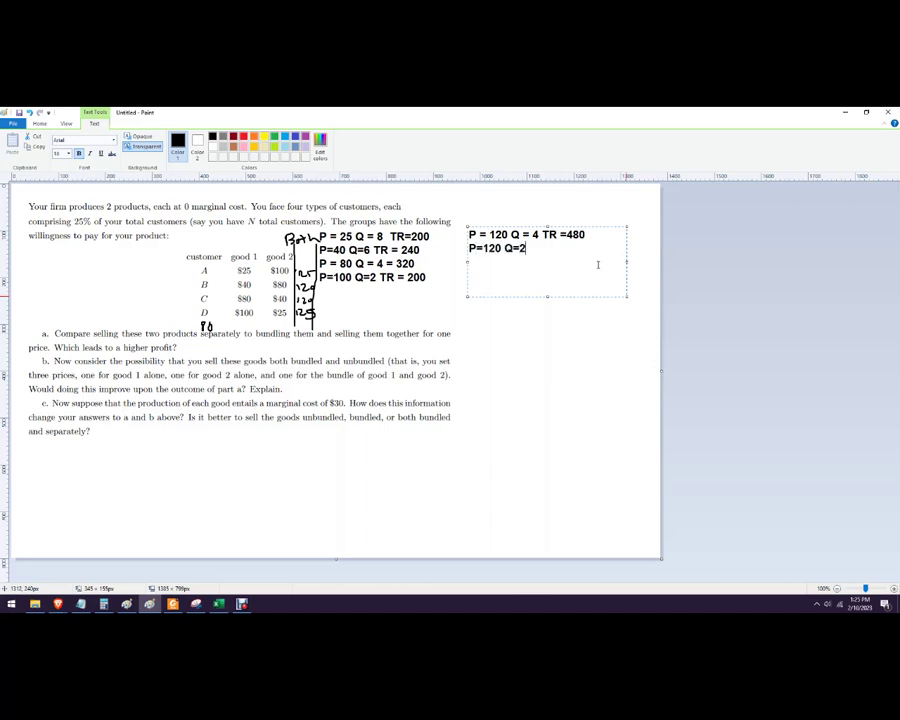
text( TR =)
text(240)
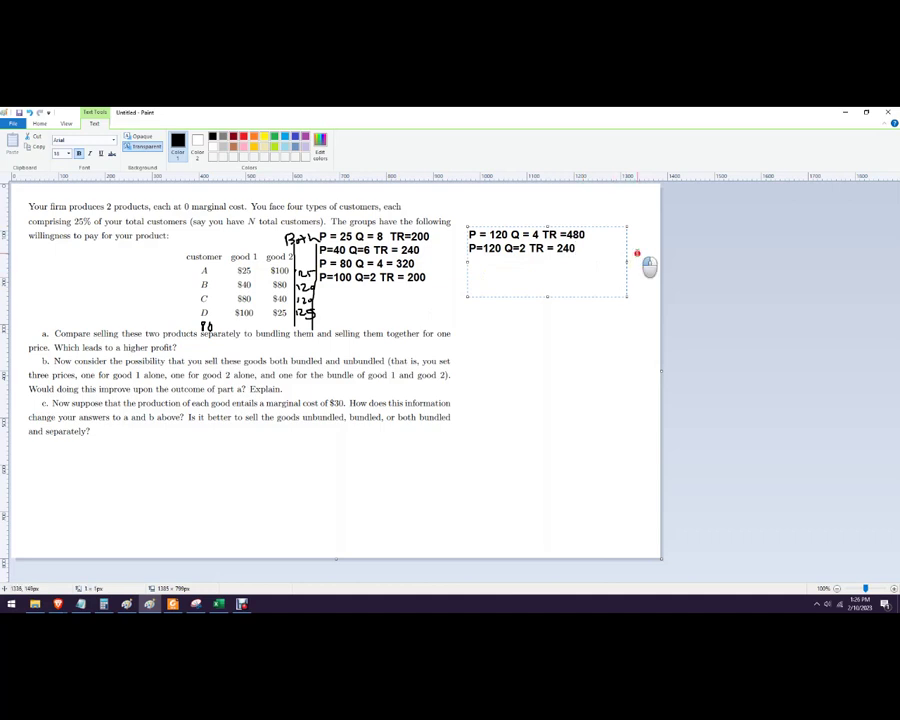
click(647, 257)
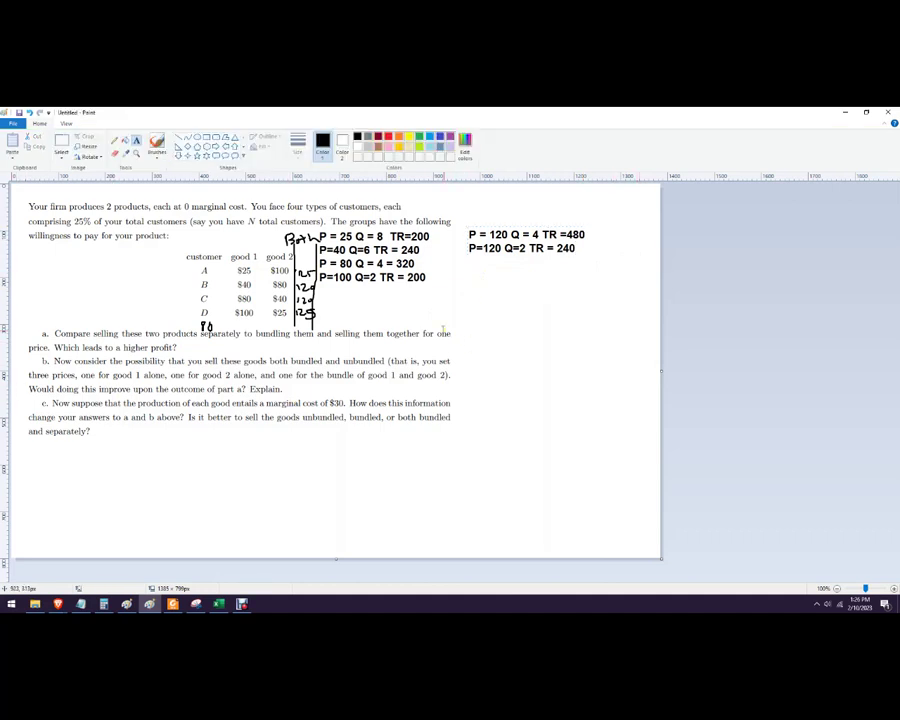
- Add a resized text box below reading P=100 Q = 4 TR = 400
click(468, 259)
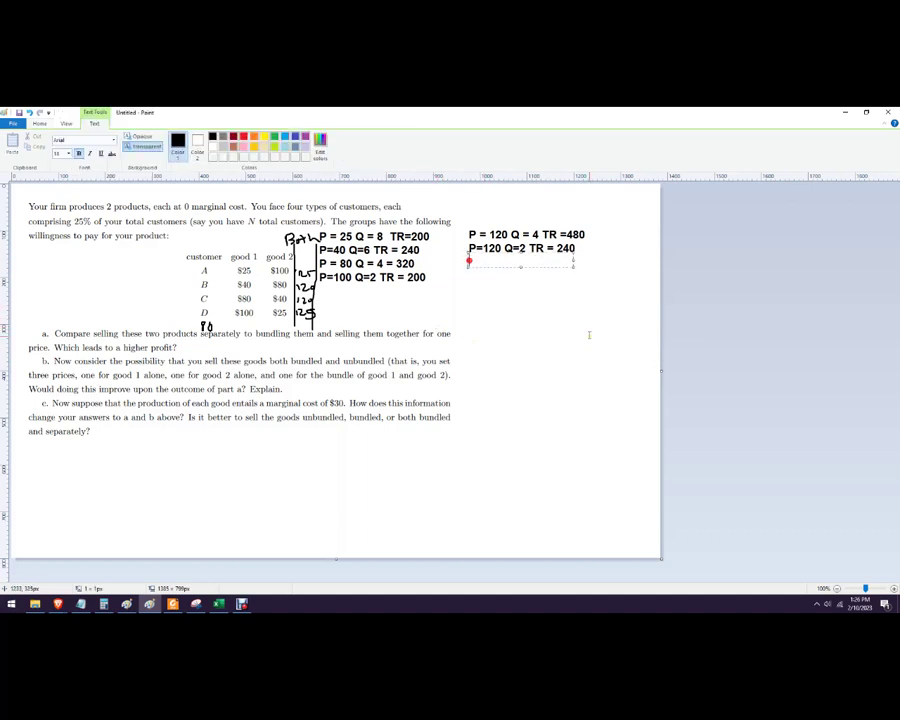
text(P=100)
drag(520, 266, 522, 281)
text(Q =)
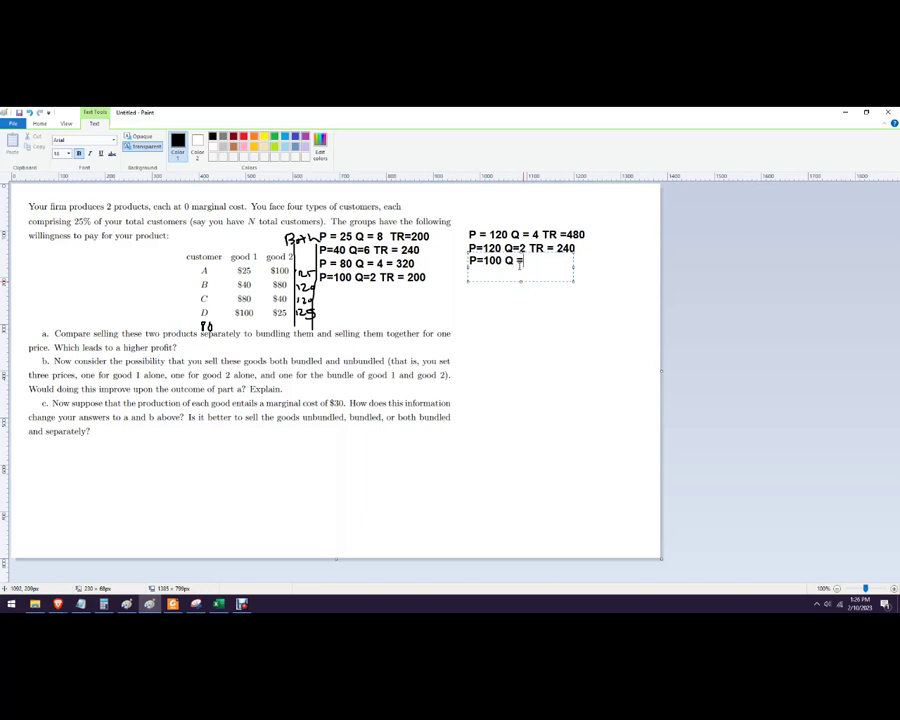
text( 4 TR = 400)
drag(573, 268, 598, 268)
click(623, 307)
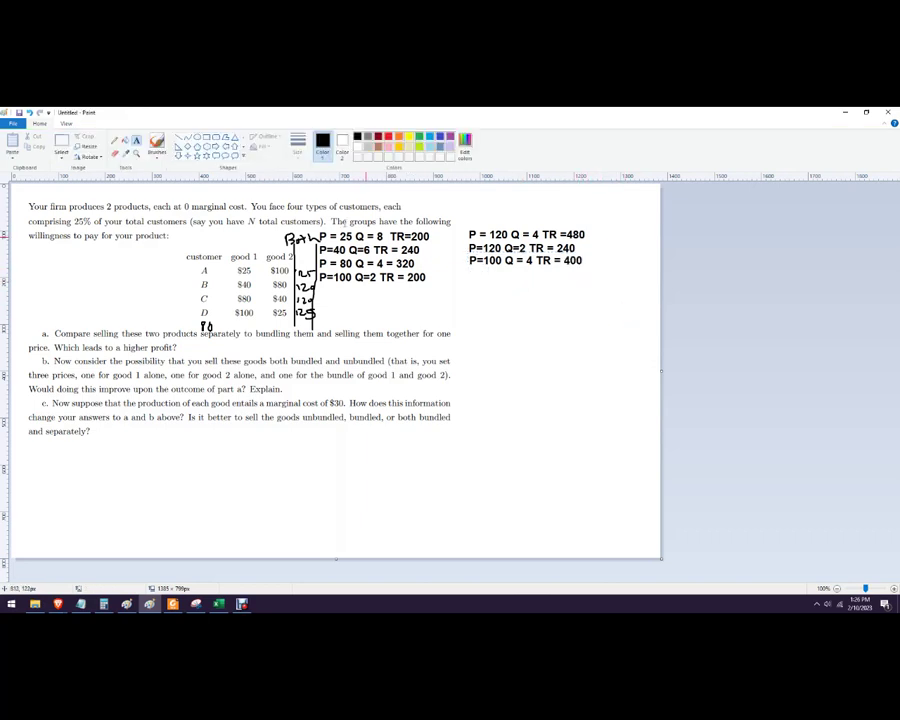
- Type red headings BUNDLE over the bundle lines and SINGLE PRICE over the single-price lines
click(157, 141)
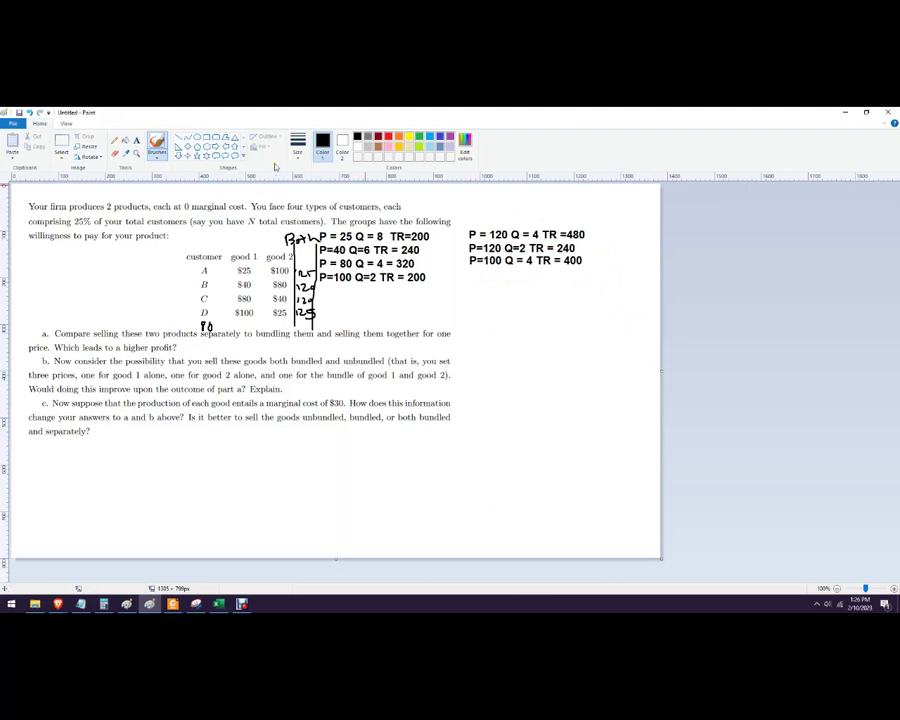
click(136, 140)
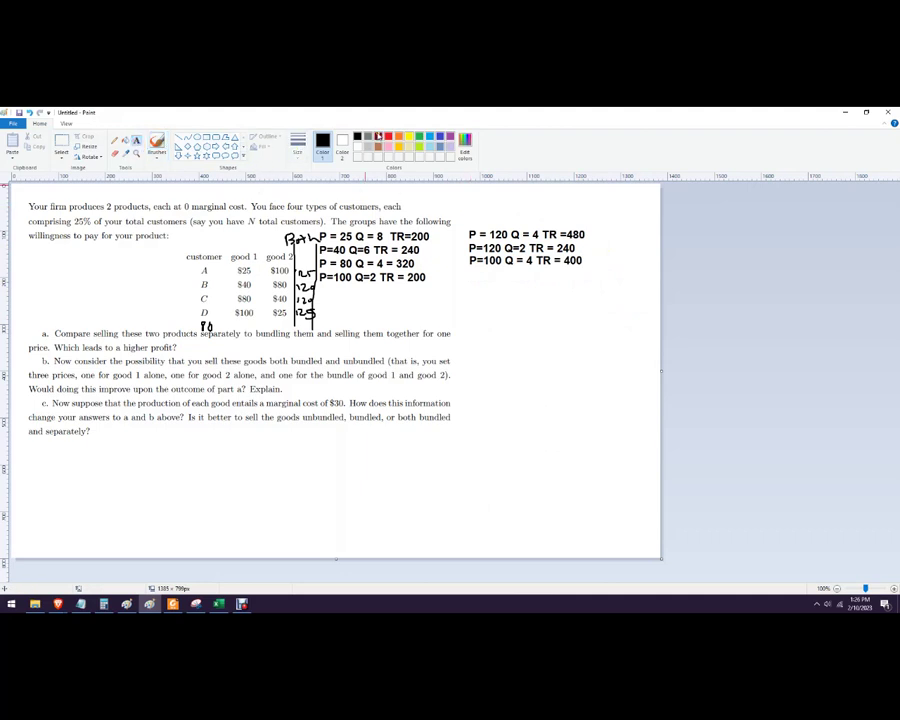
click(379, 137)
click(494, 207)
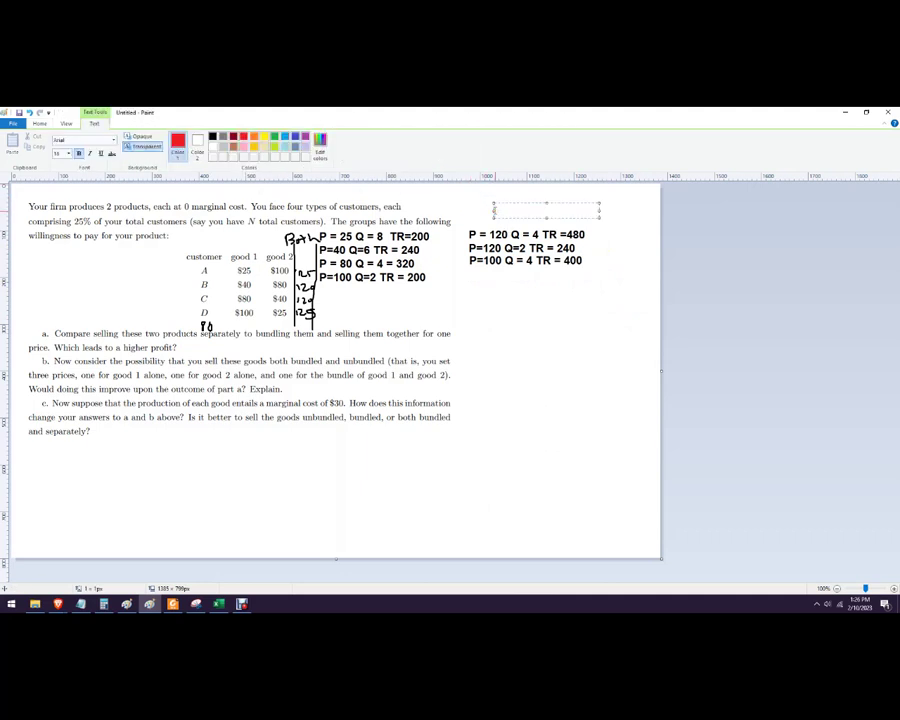
text(BUNDLE)
click(514, 297)
click(350, 216)
text(SINGLE PRICE)
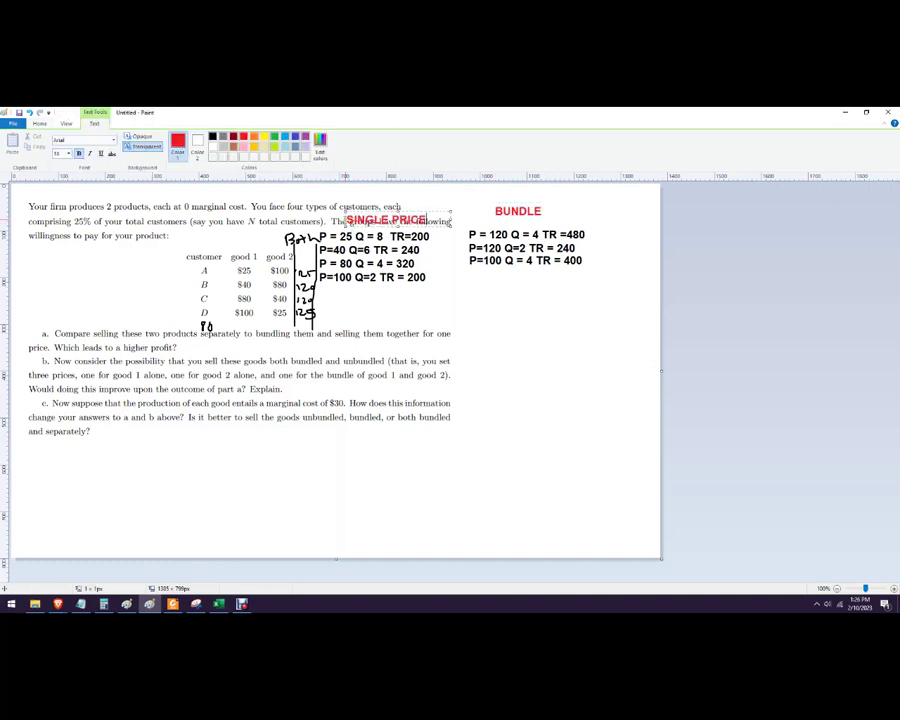
- Handwrite 120 in red as the part a answer and circle the P = 120 Q = 4 TR =480 line
click(576, 370)
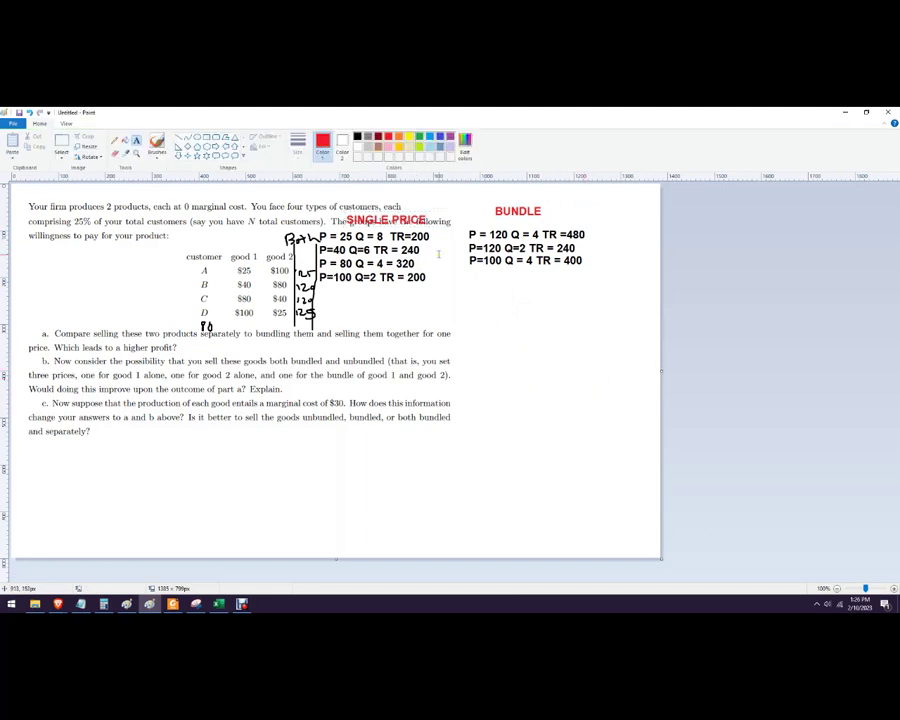
click(157, 142)
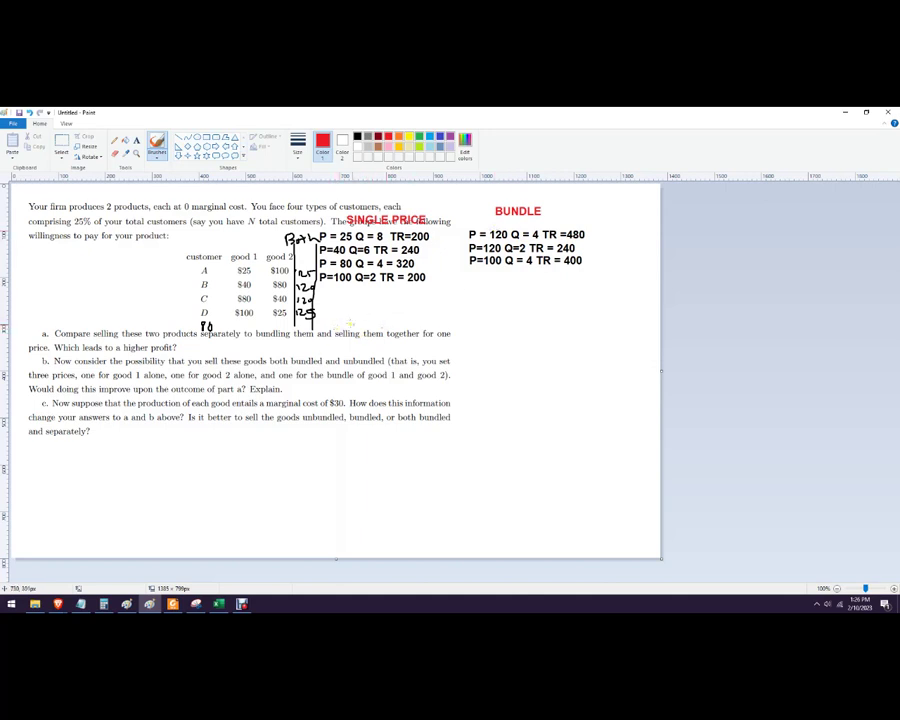
mouse_move(340, 321)
mouse_down()
mouse_move(356, 330)
mouse_move(362, 322)
mouse_up()
drag(495, 244, 498, 251)
mouse_move(194, 342)
mouse_down()
mouse_move(194, 352)
mouse_move(210, 345)
mouse_up()
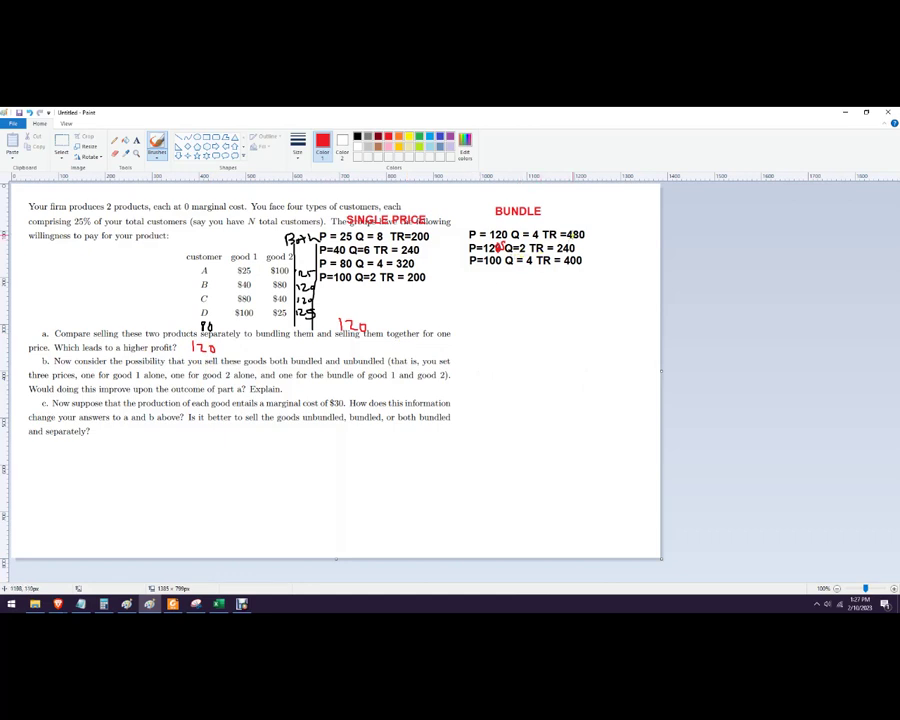
mouse_move(585, 228)
mouse_down()
mouse_move(474, 226)
mouse_move(466, 238)
mouse_move(580, 243)
mouse_move(590, 230)
mouse_up()
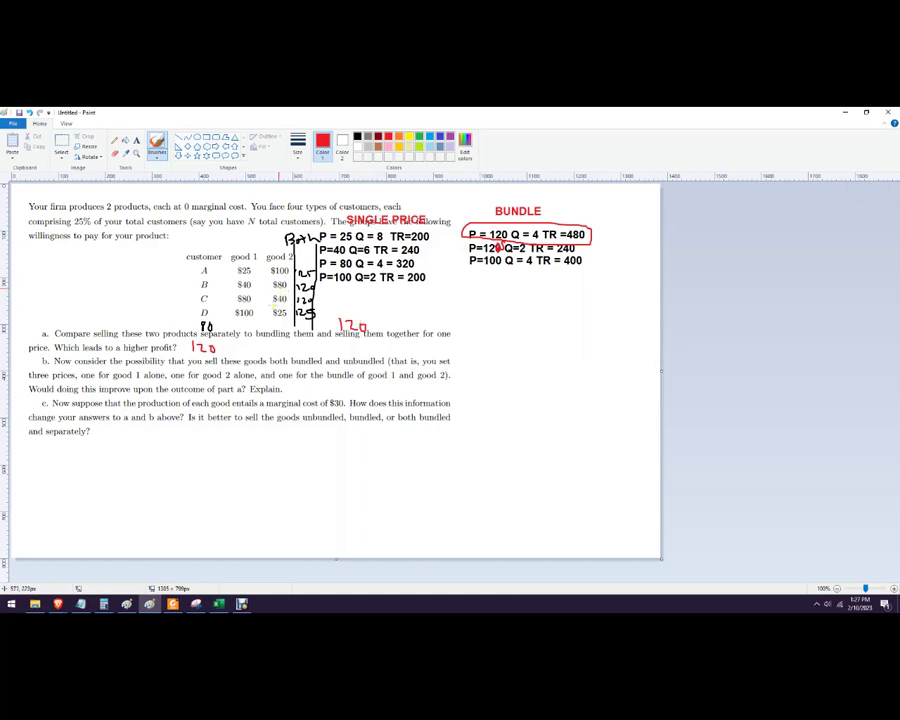
- Handwrite 'single 100' and 'Bundle 120' in red beneath the BUNDLE notes
click(242, 601)
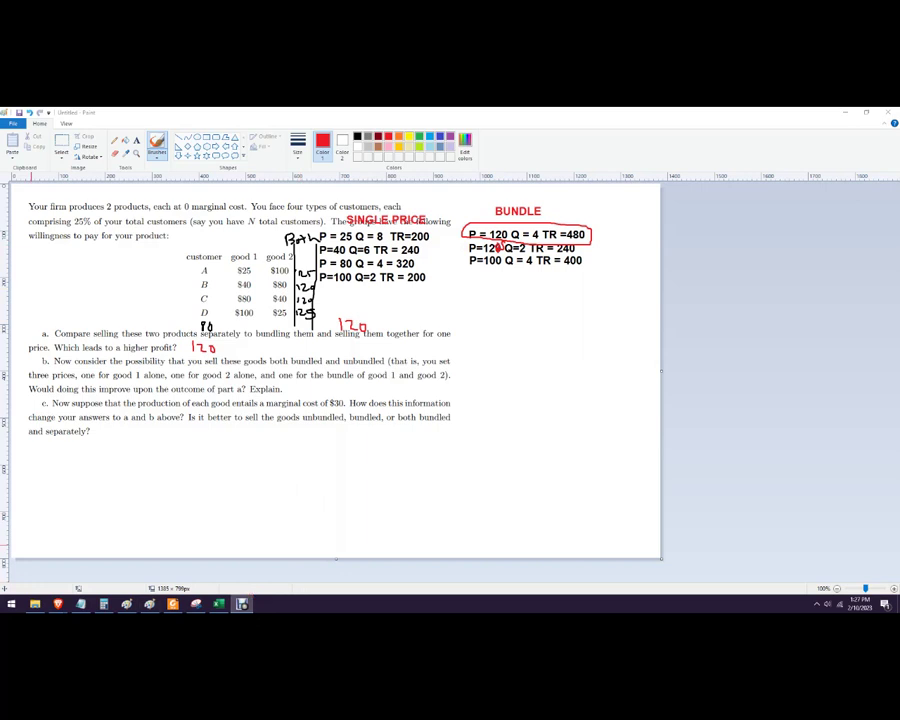
key(XF86AudioLowerVolume)
mouse_move(470, 353)
mouse_down()
mouse_move(464, 362)
mouse_move(487, 362)
mouse_up()
click(488, 352)
mouse_move(491, 358)
mouse_down()
mouse_move(500, 368)
mouse_move(568, 351)
mouse_up()
drag(525, 345, 531, 353)
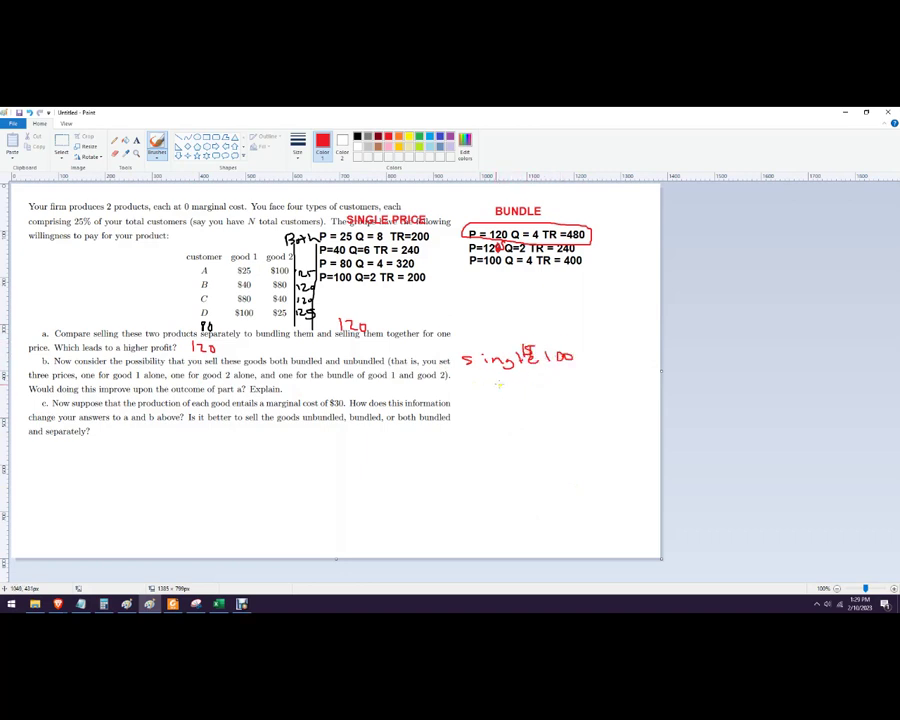
drag(484, 390, 486, 381)
mouse_move(490, 384)
mouse_down()
mouse_move(524, 388)
mouse_move(534, 377)
mouse_move(582, 390)
mouse_move(591, 376)
mouse_up()
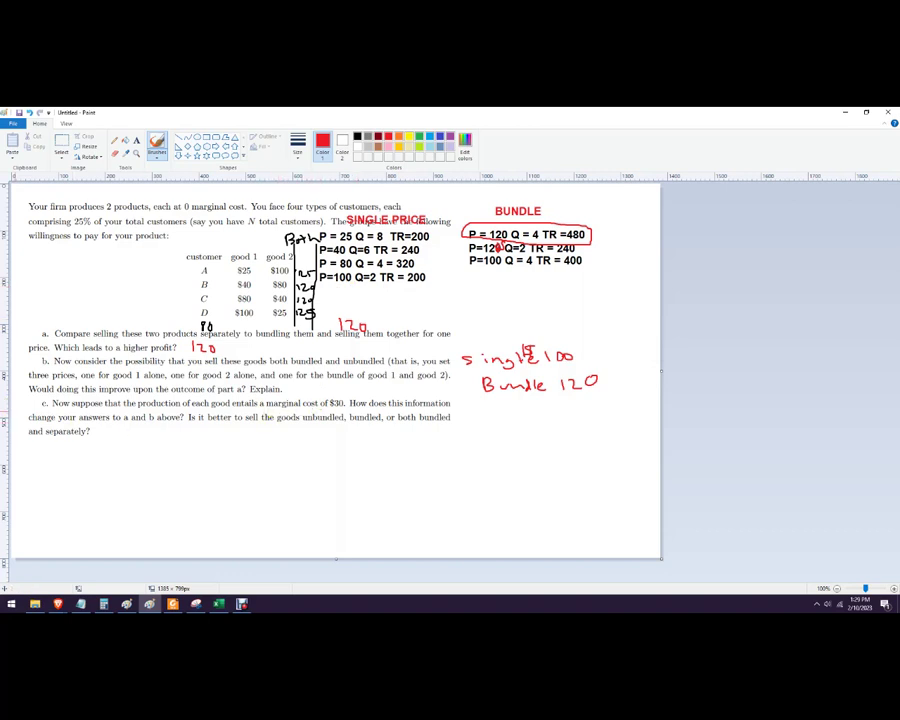
key(alt+Tab)
- Copy both the single-price and bundle tables and paste the copy below the questions
click(61, 142)
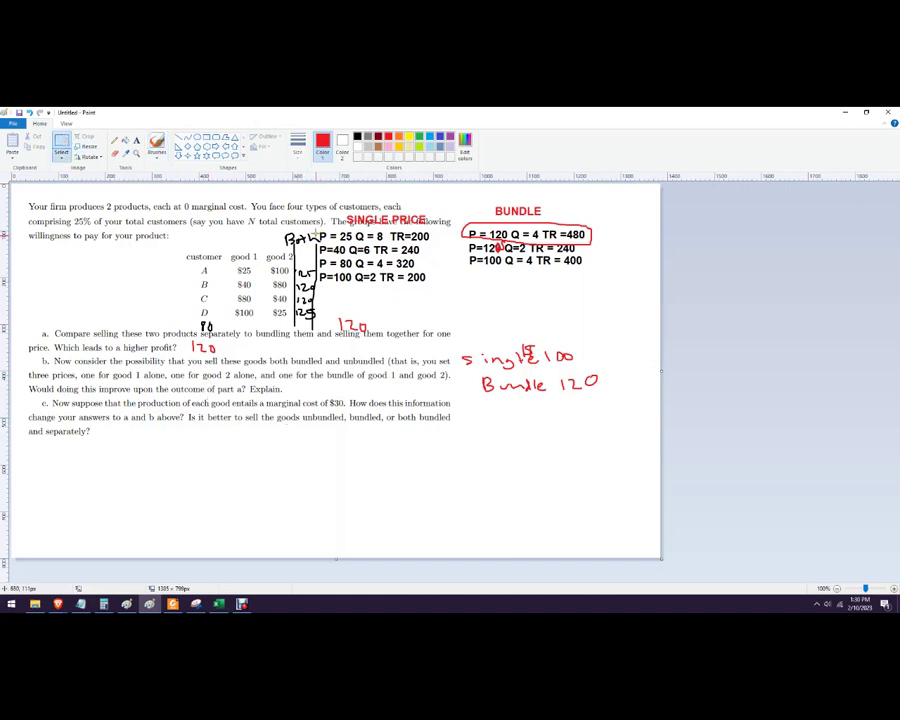
drag(316, 230, 438, 292)
drag(598, 312, 317, 196)
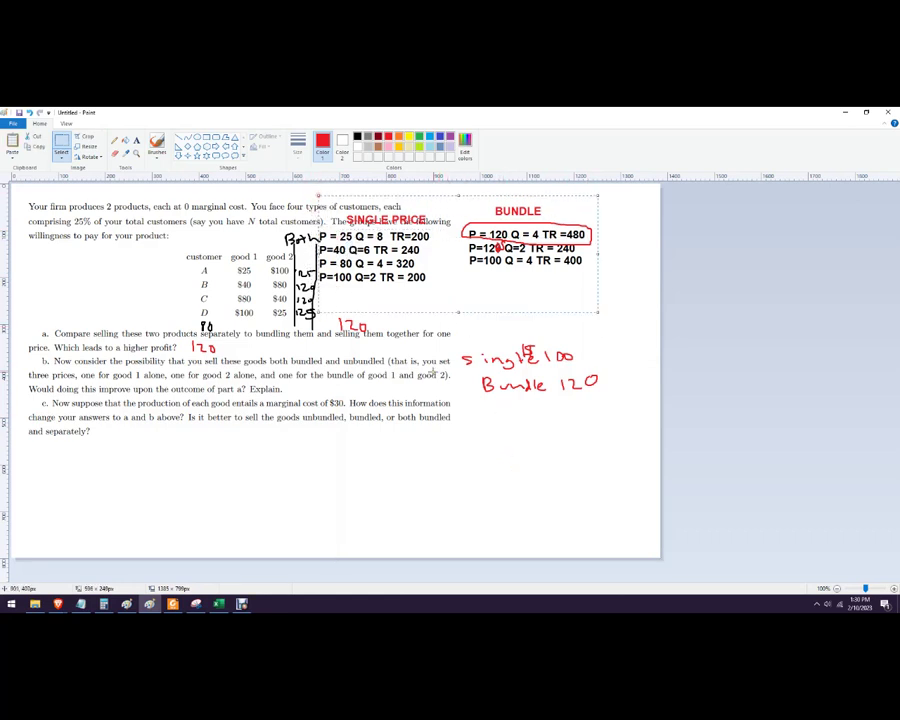
click(486, 504)
key(ctrl+v)
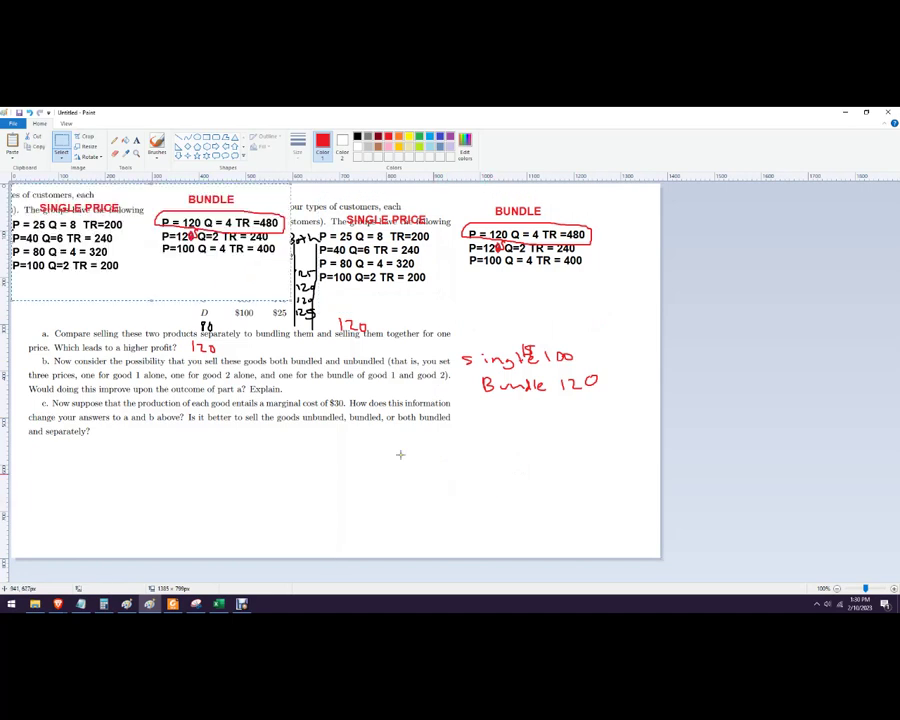
drag(209, 262, 323, 505)
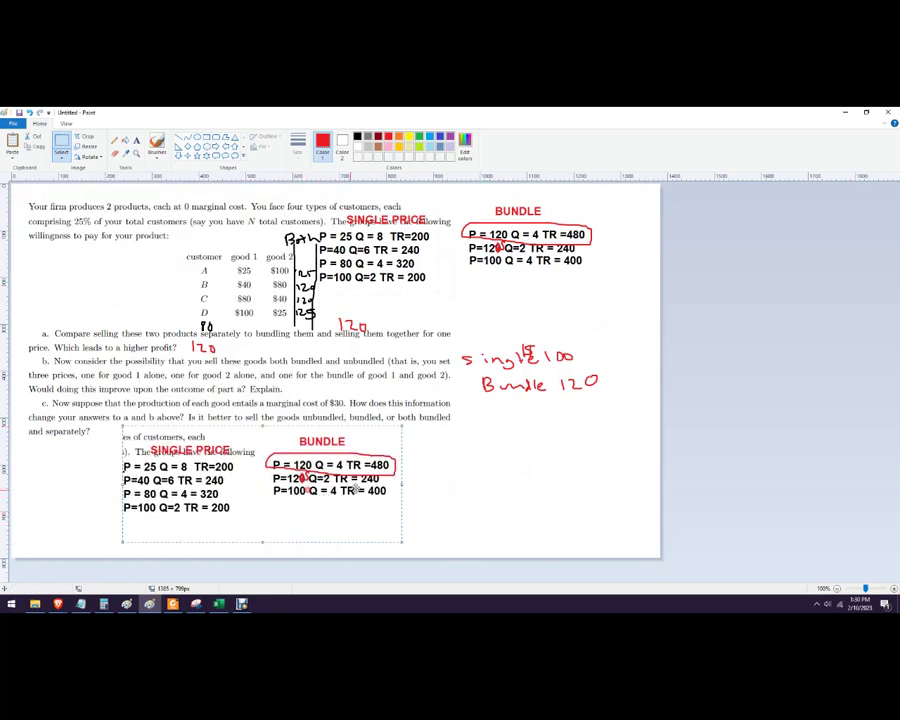
- Move the pasted bundle copy to the lower right, under the original bundle table
drag(411, 523, 273, 430)
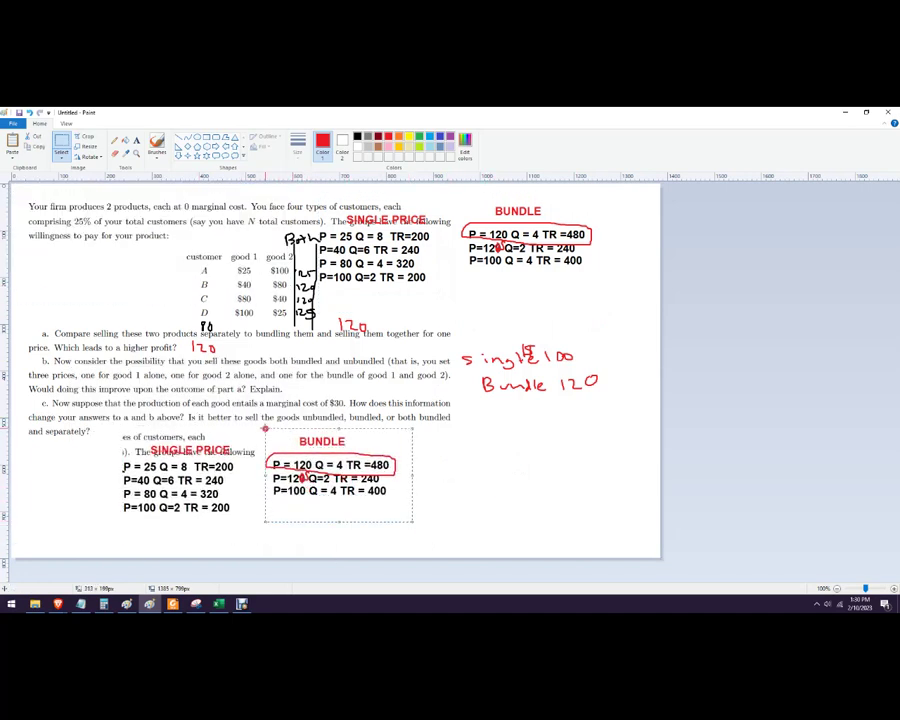
drag(321, 476, 476, 482)
drag(501, 436, 501, 453)
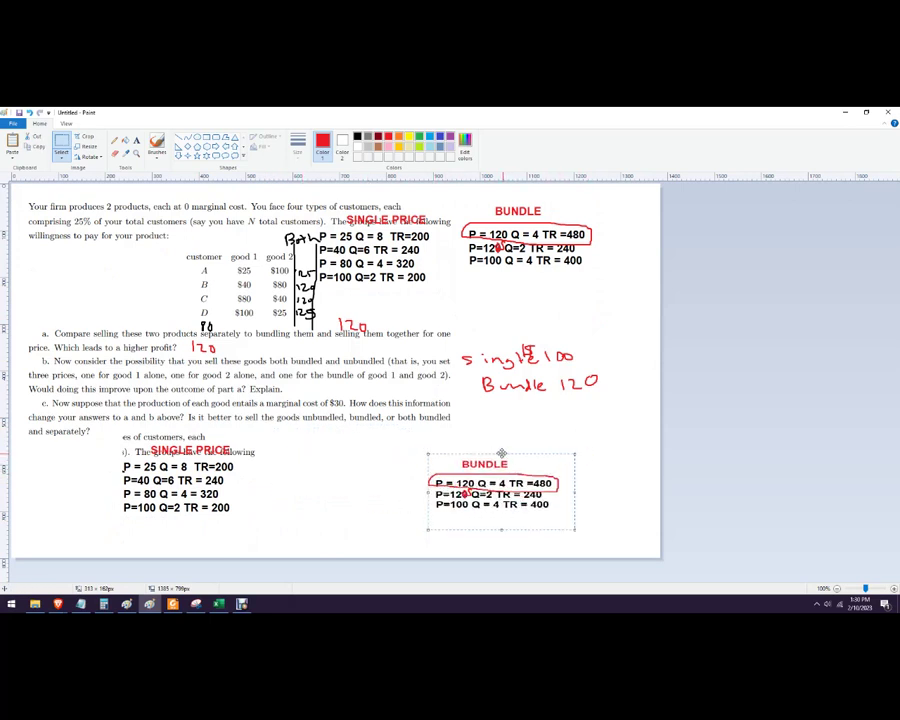
drag(502, 453, 502, 436)
click(590, 462)
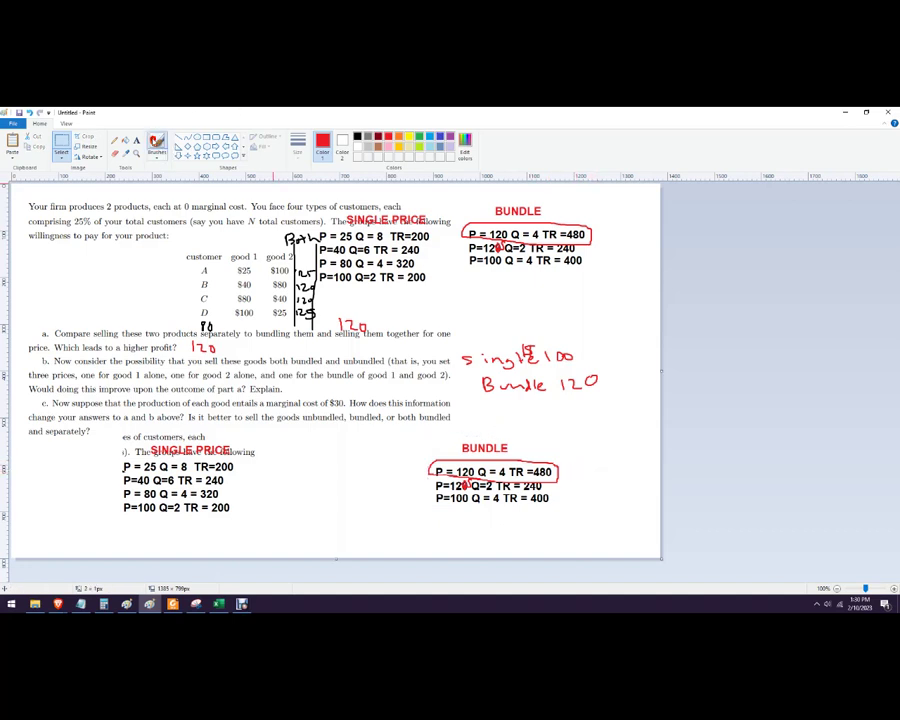
click(136, 140)
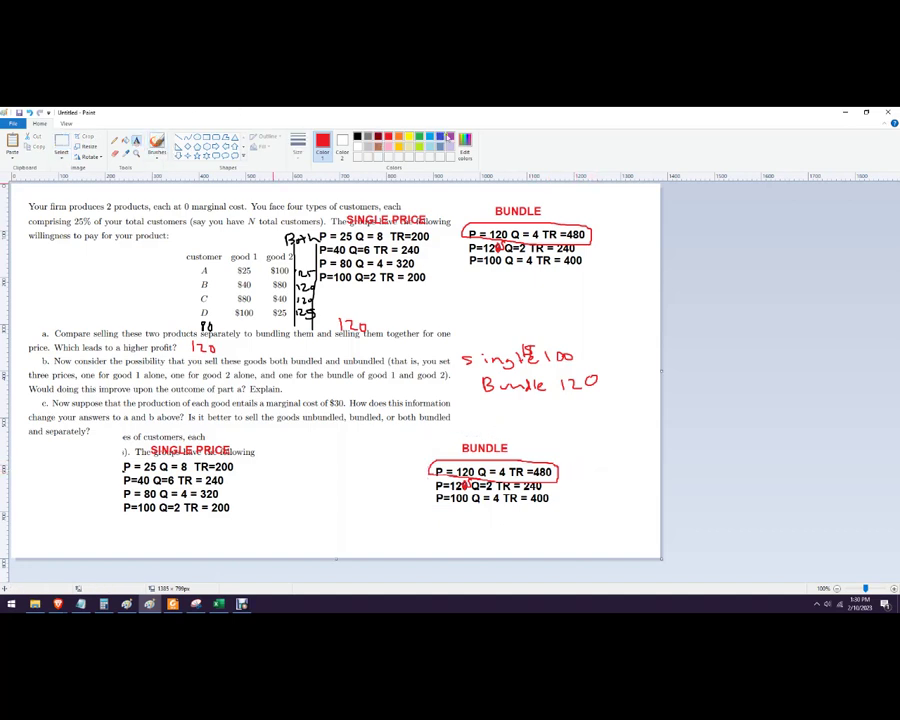
- Handwrite a purple Cost column (240, 180, 120, 60) beside the copied single-price table, with a divider
click(449, 137)
click(157, 142)
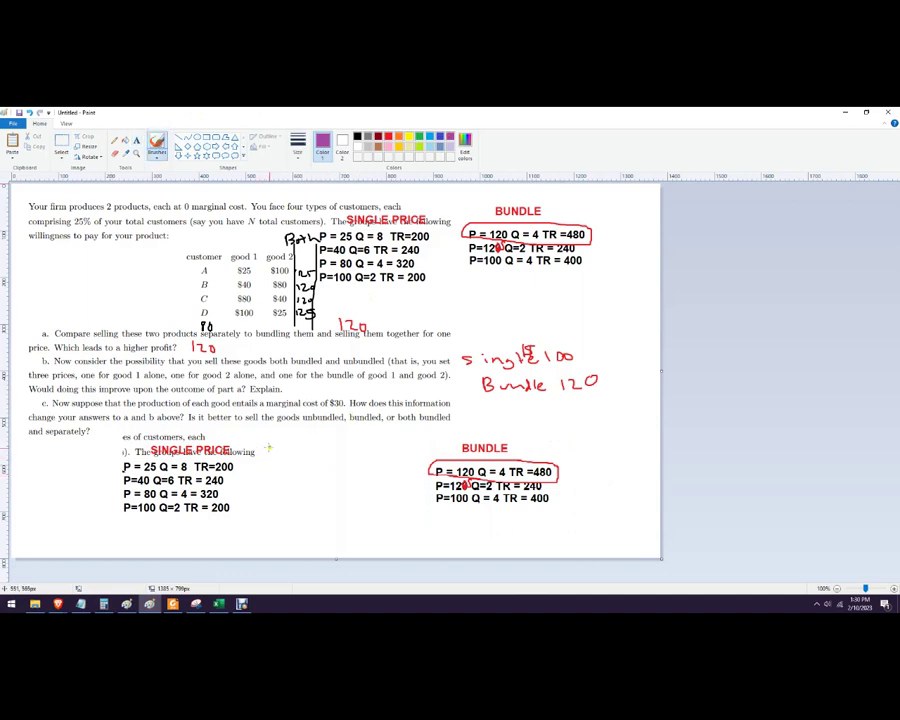
mouse_move(272, 449)
mouse_down()
mouse_move(268, 459)
mouse_move(283, 451)
mouse_up()
mouse_move(301, 447)
mouse_down()
mouse_move(297, 458)
mouse_move(316, 458)
mouse_up()
mouse_move(309, 451)
mouse_down()
mouse_move(322, 451)
mouse_move(284, 446)
mouse_up()
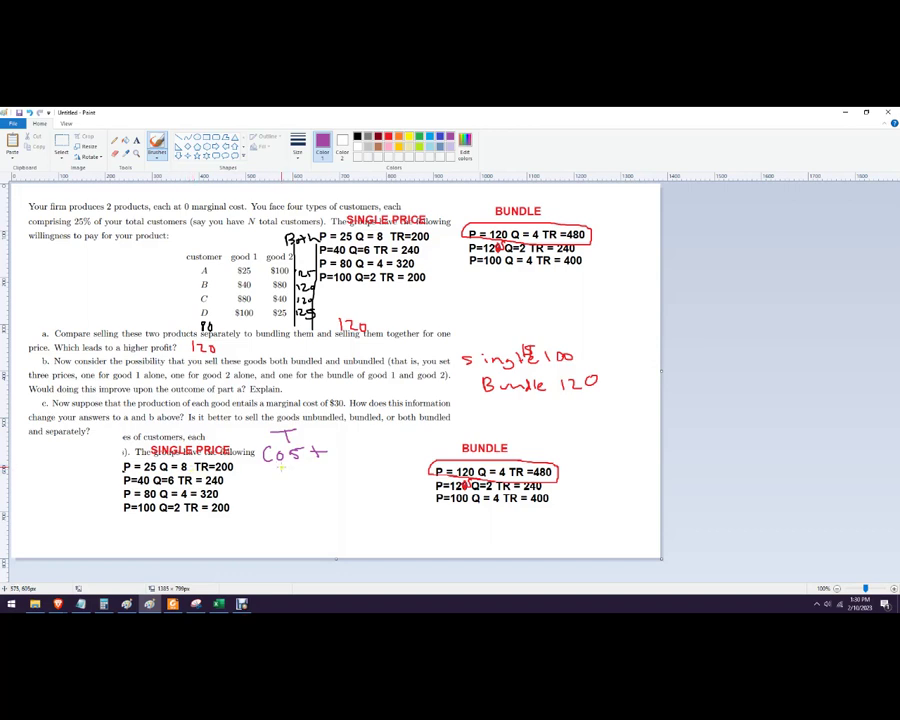
drag(273, 461, 281, 470)
mouse_move(289, 462)
mouse_down()
mouse_move(292, 472)
mouse_move(299, 466)
mouse_move(280, 485)
mouse_up()
mouse_move(288, 475)
mouse_down()
mouse_move(287, 484)
mouse_move(296, 476)
mouse_up()
drag(279, 492, 280, 500)
drag(284, 493, 292, 500)
mouse_move(297, 494)
mouse_down()
mouse_move(284, 513)
mouse_move(297, 511)
mouse_up()
mouse_move(329, 455)
mouse_down()
mouse_move(329, 517)
mouse_move(341, 458)
mouse_move(360, 445)
mouse_move(373, 459)
mouse_up()
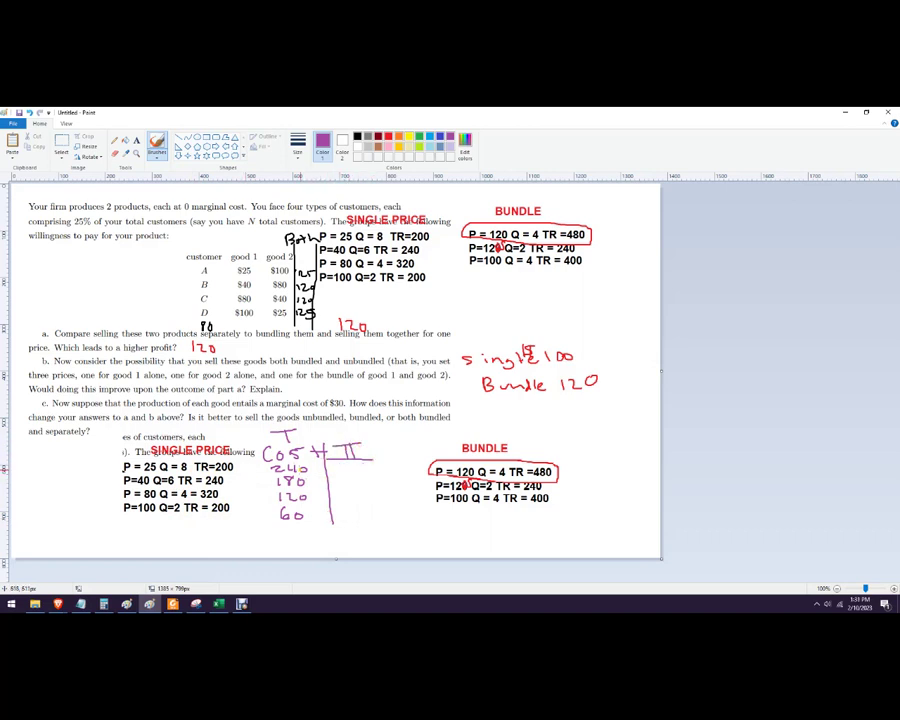
- Handwrite the profit column values -40, 60, 200 and 140 after the cost column
drag(338, 466, 348, 466)
drag(357, 463, 362, 471)
drag(368, 463, 367, 464)
mouse_move(348, 477)
mouse_down()
mouse_move(345, 486)
mouse_move(355, 478)
mouse_up()
drag(344, 494, 366, 491)
mouse_move(370, 490)
mouse_down()
mouse_move(340, 520)
mouse_move(356, 517)
mouse_up()
mouse_move(353, 510)
mouse_down()
mouse_move(353, 520)
mouse_move(359, 512)
mouse_up()
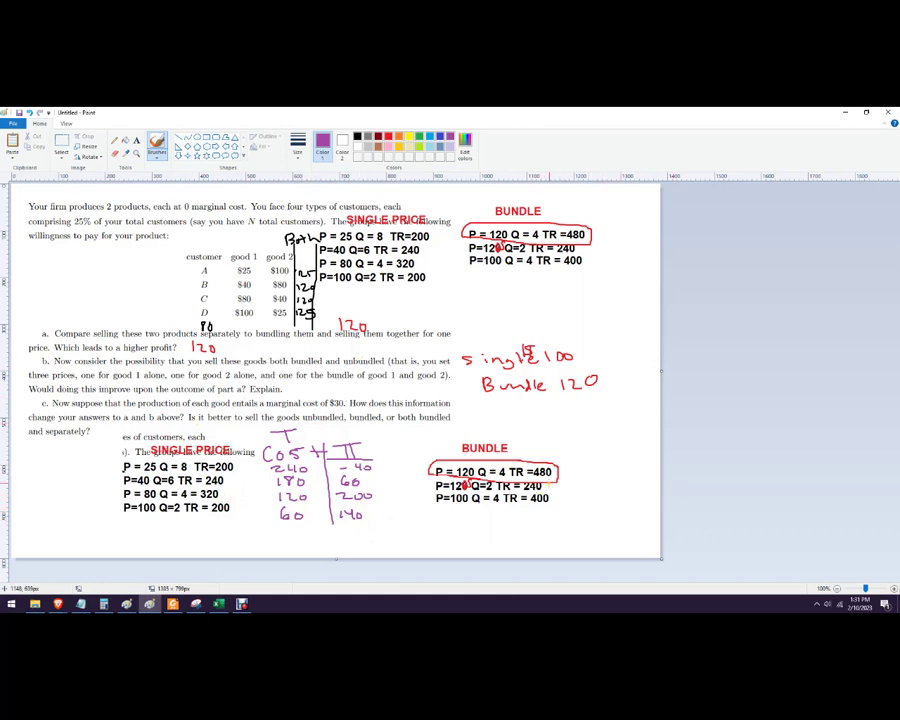
- Write a TC heading and costs 240, 120, 240 beside the copied bundle table, undoing a stray mark
drag(561, 450, 584, 450)
mouse_move(572, 450)
mouse_down()
mouse_move(572, 462)
mouse_move(627, 462)
mouse_up()
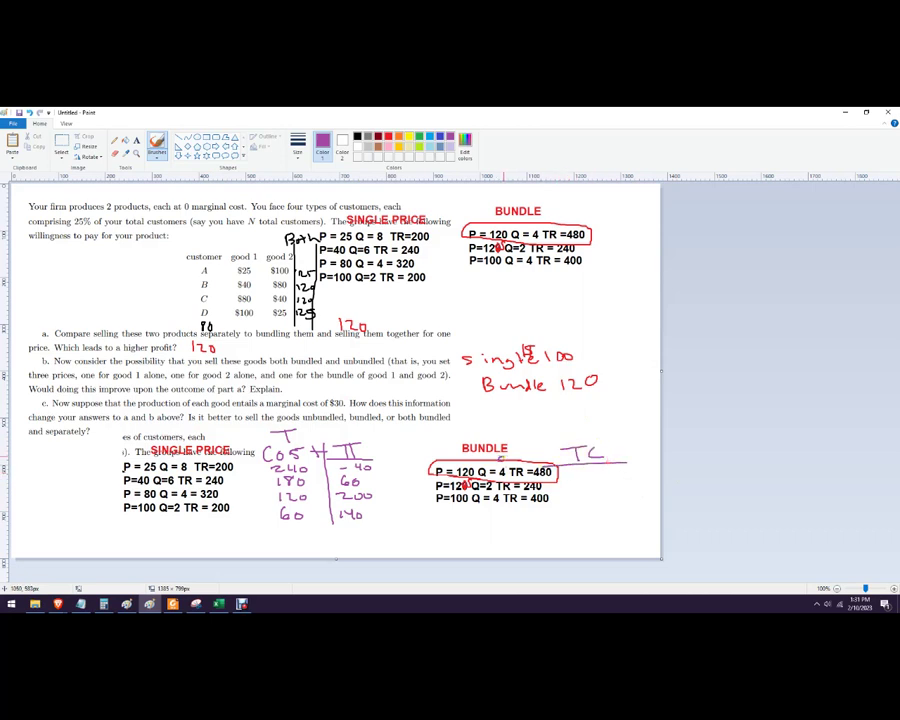
drag(502, 458, 502, 461)
drag(497, 506, 497, 511)
key(ctrl+z)
click(357, 137)
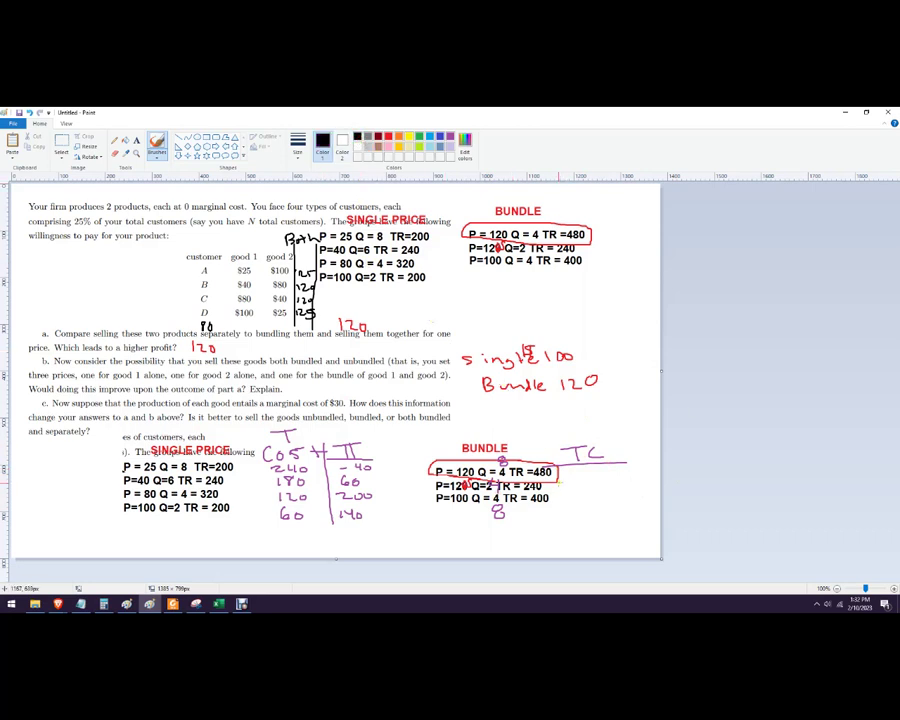
drag(572, 475, 598, 476)
drag(570, 482, 570, 492)
mouse_move(577, 484)
mouse_down()
mouse_move(587, 492)
mouse_move(594, 484)
mouse_move(580, 510)
mouse_move(594, 510)
mouse_up()
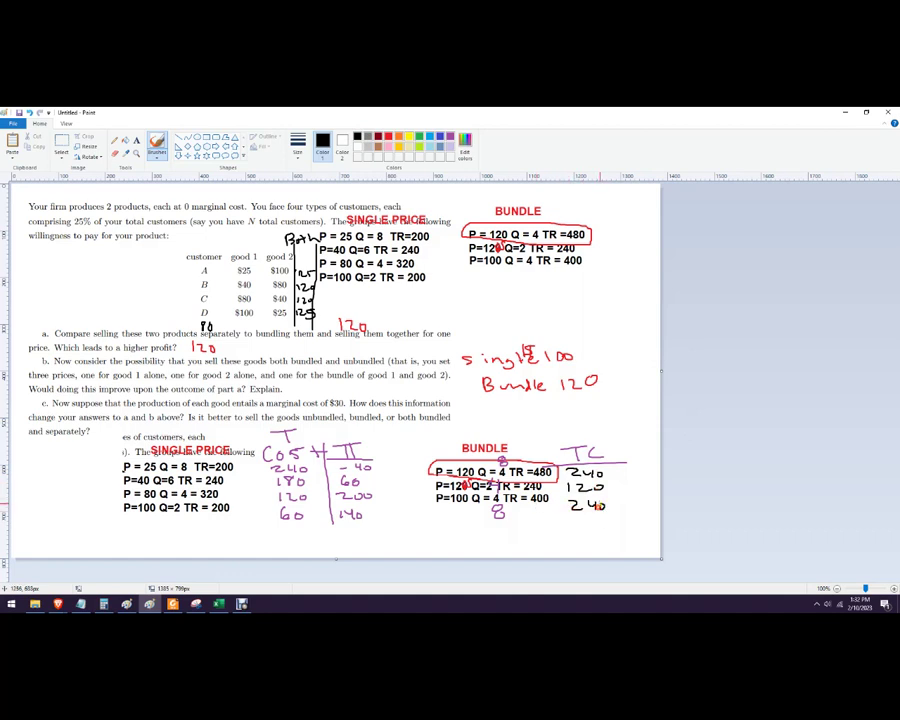
- Add a π column with profits 240, 120, 160, widening the canvas to fit
mouse_move(613, 464)
mouse_down()
mouse_move(620, 510)
mouse_move(631, 453)
mouse_move(627, 466)
mouse_move(642, 465)
mouse_up()
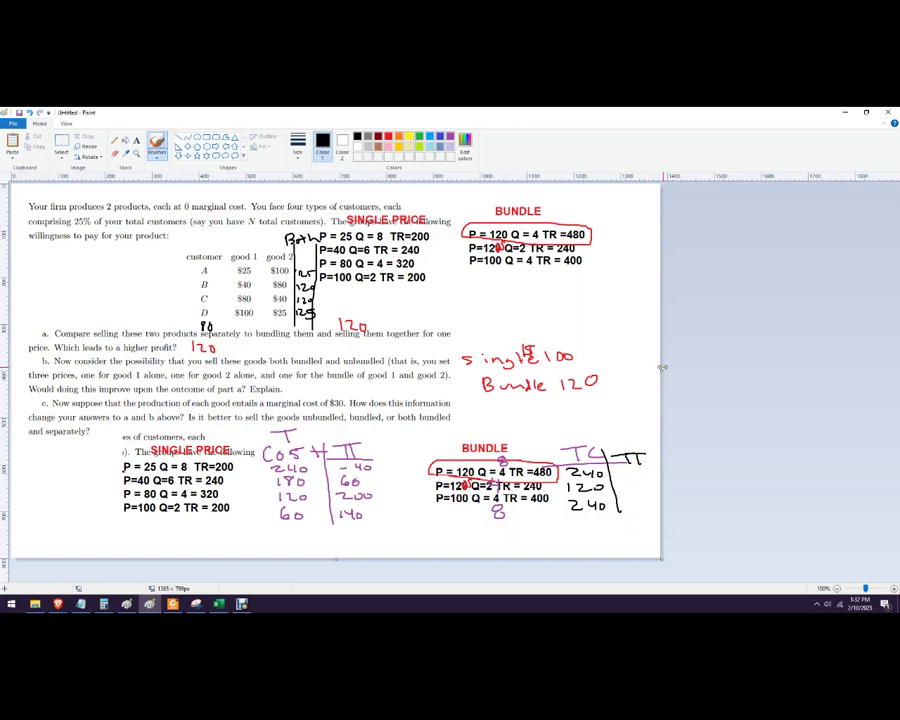
drag(662, 367, 800, 370)
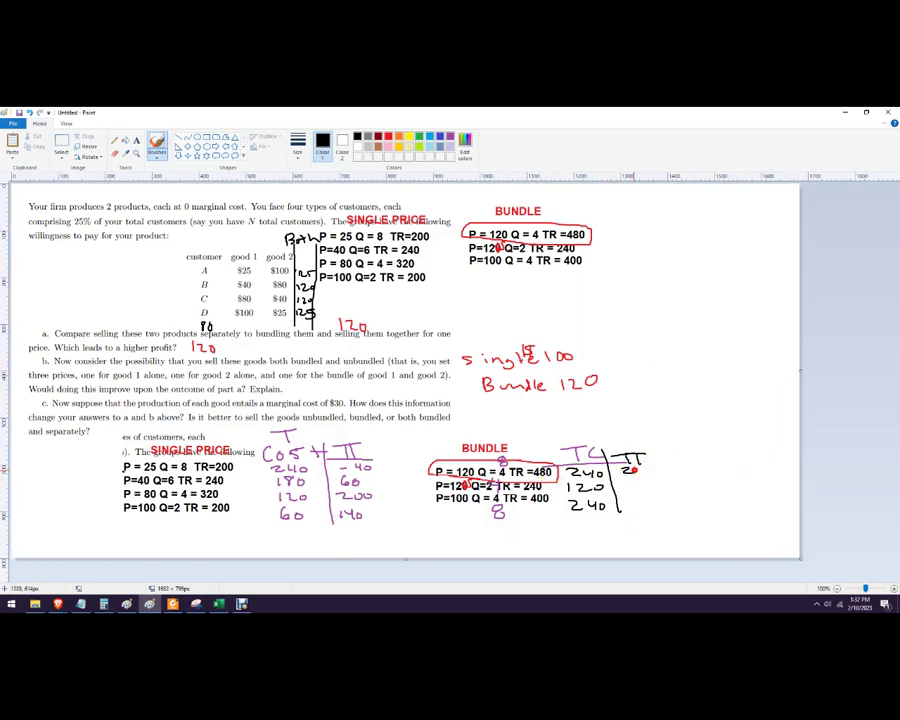
drag(622, 468, 641, 475)
drag(638, 468, 638, 480)
drag(648, 470, 647, 471)
mouse_move(624, 482)
mouse_down()
mouse_move(625, 492)
mouse_move(649, 485)
mouse_move(627, 516)
mouse_up()
mouse_move(639, 505)
mouse_down()
mouse_move(634, 513)
mouse_move(650, 509)
mouse_up()
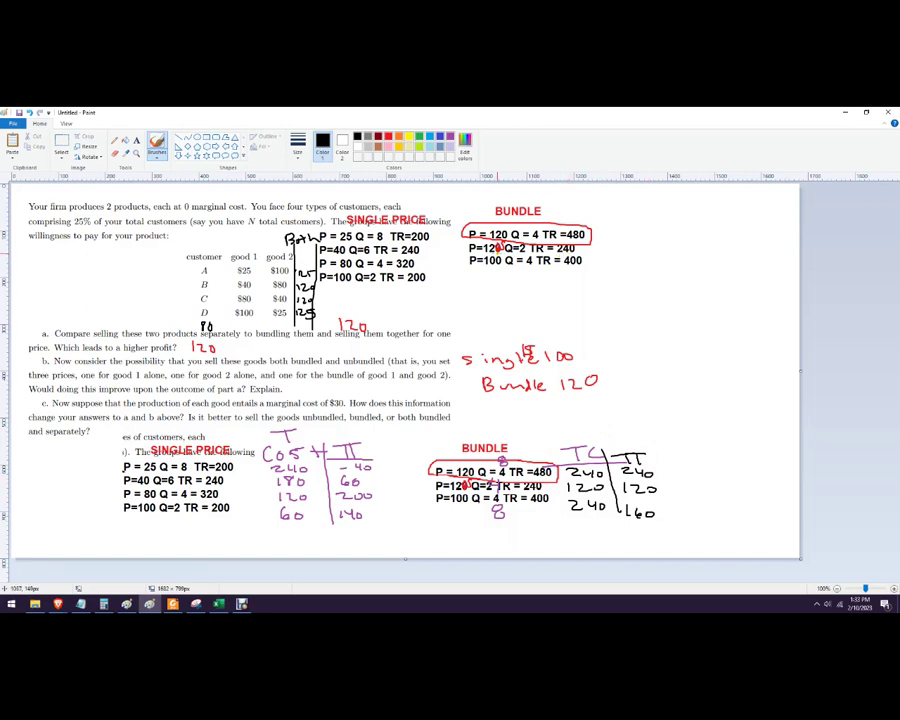
- Strike through TR = 240 on the P=120 Q=2 line in both BUNDLE tables
drag(555, 249, 597, 251)
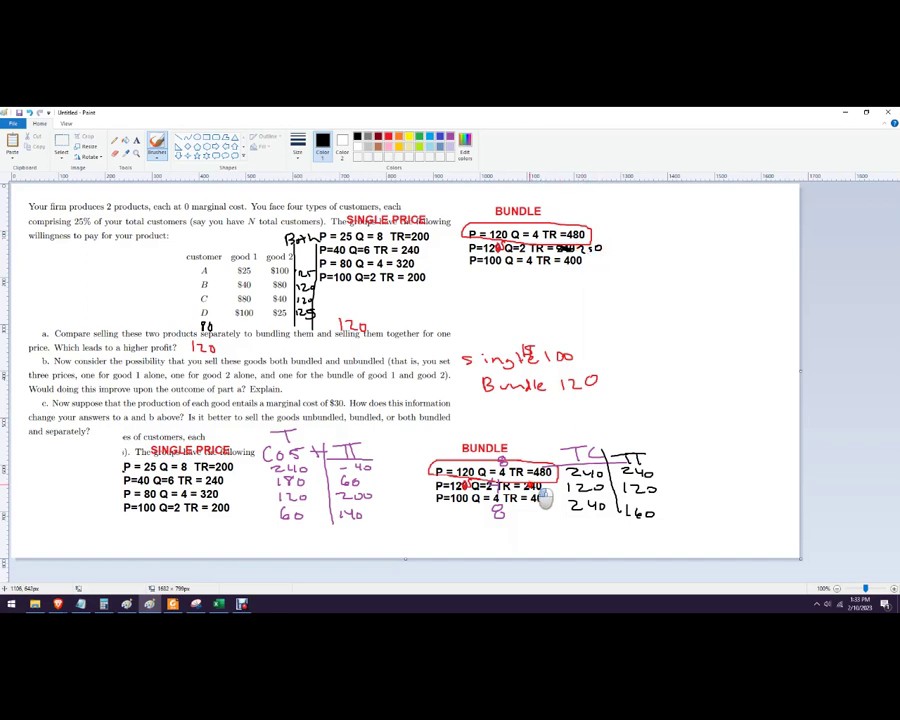
drag(534, 485, 553, 485)
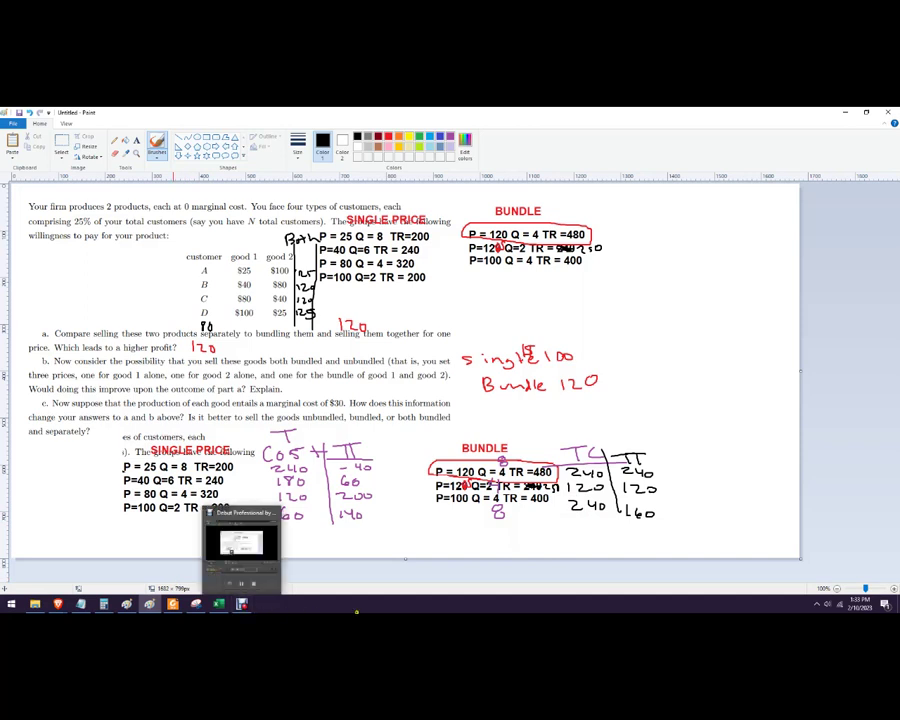
mouse_move(242, 604)
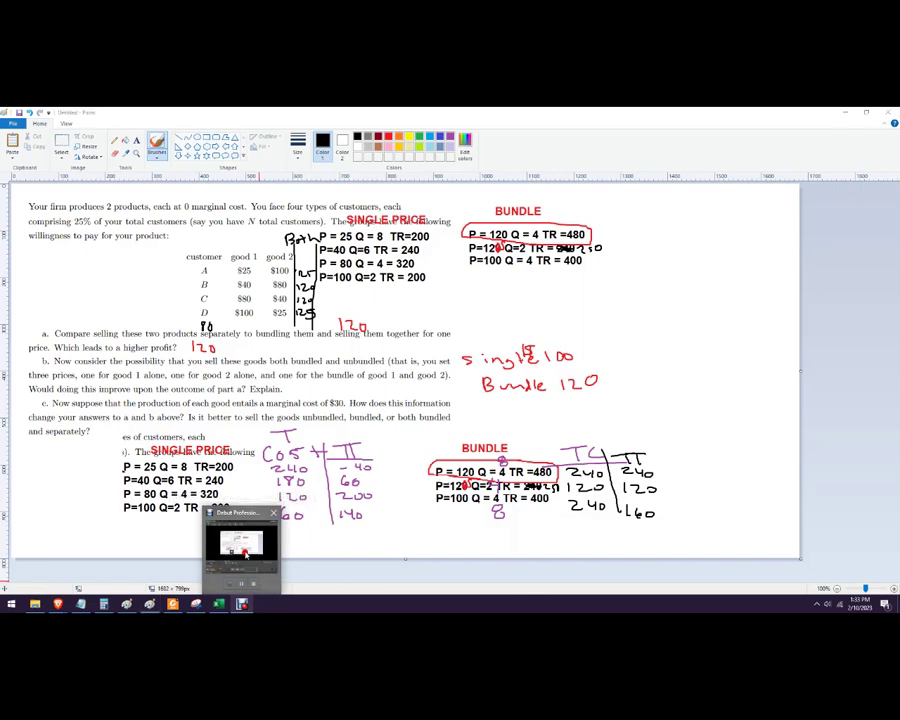